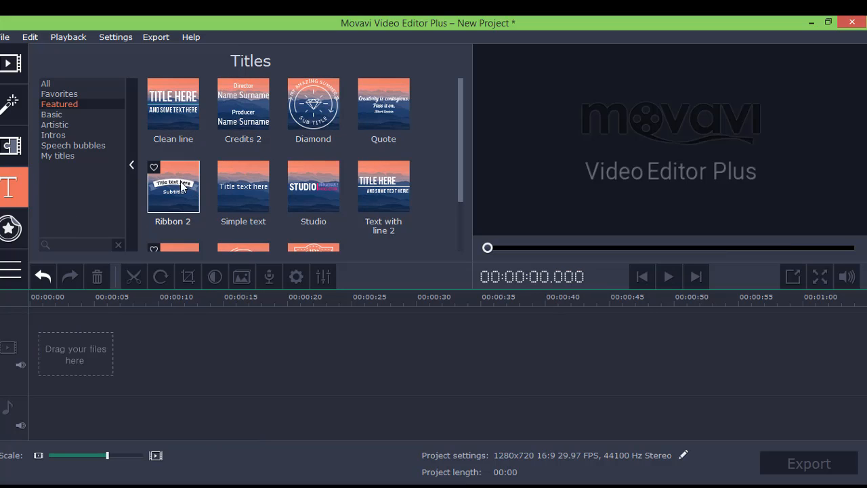
Preview several titles from the full collection and place the Friendship title at the start of the timeline
scroll(258, 183, "down", 1)
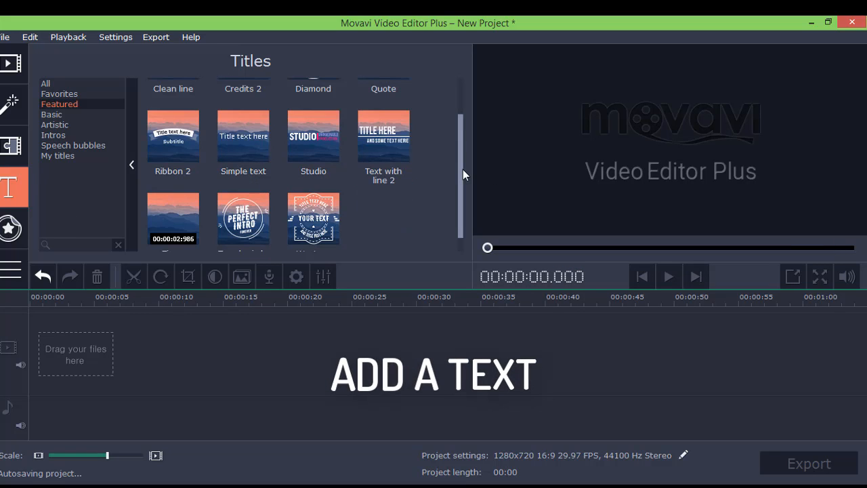
left_click_drag(463, 171, 455, 93)
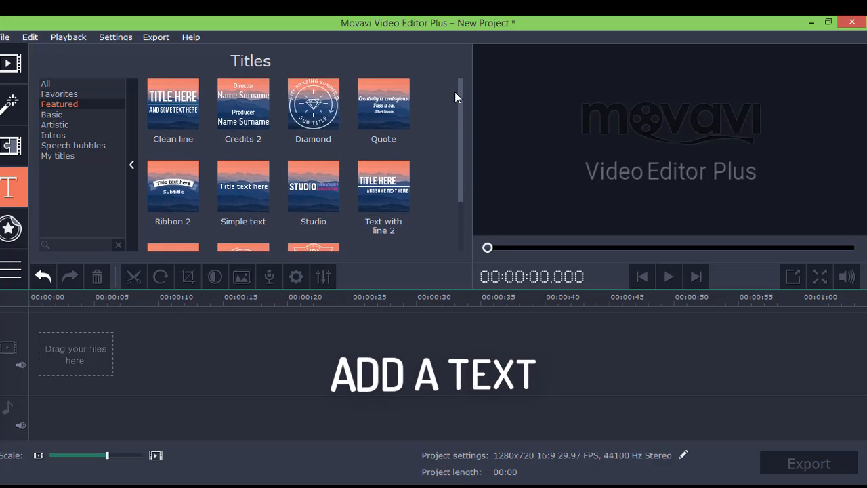
left_click(65, 83)
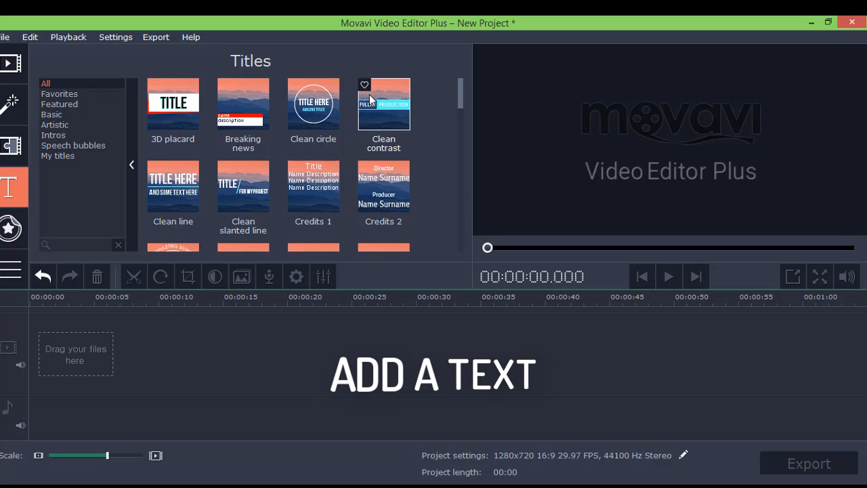
left_click(324, 107)
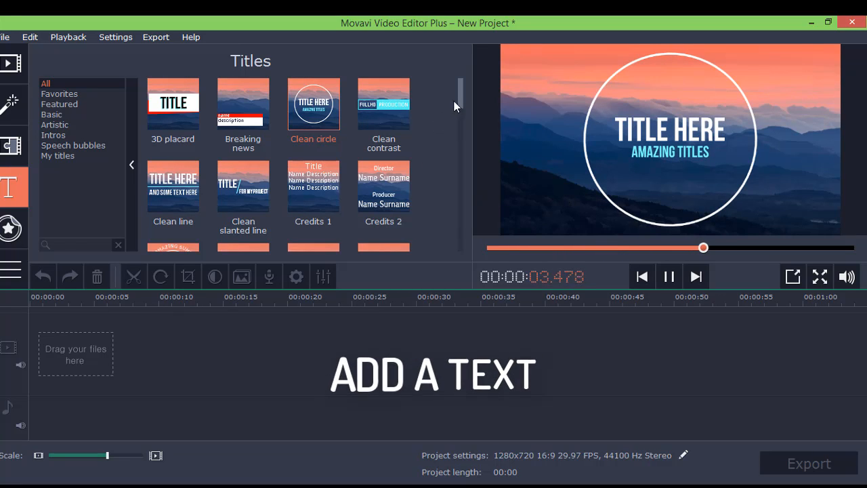
left_click(401, 110)
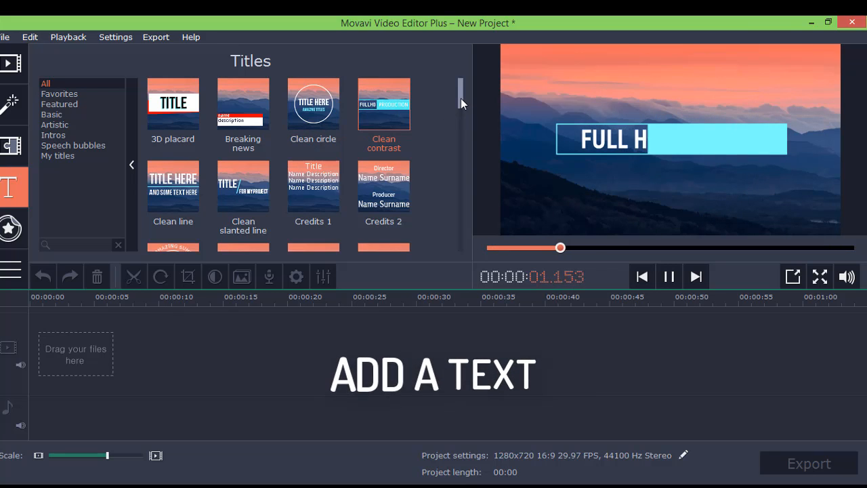
left_click_drag(461, 98, 461, 130)
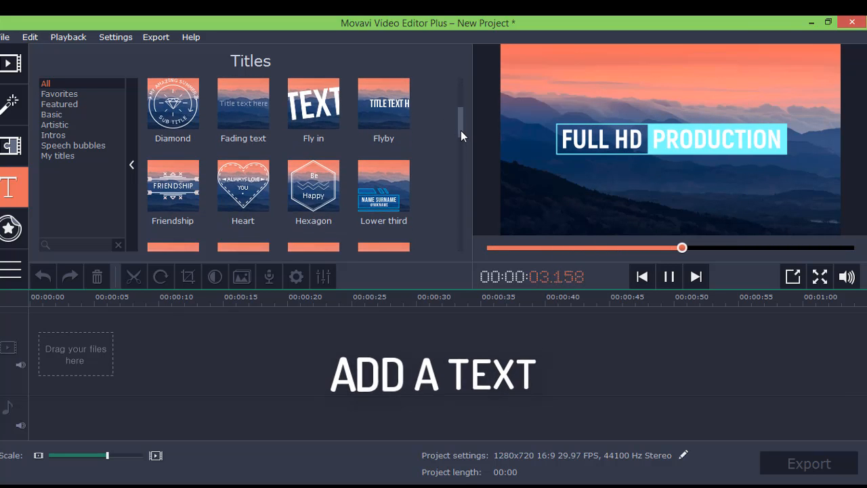
left_click(183, 119)
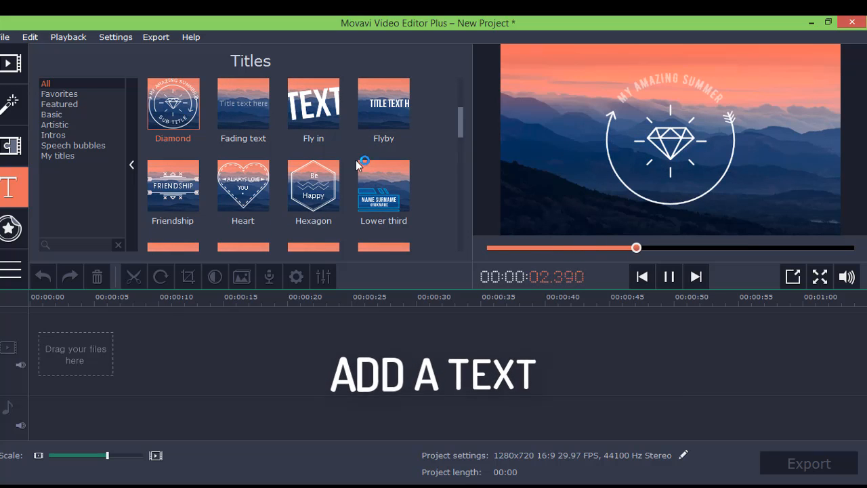
left_click(185, 190)
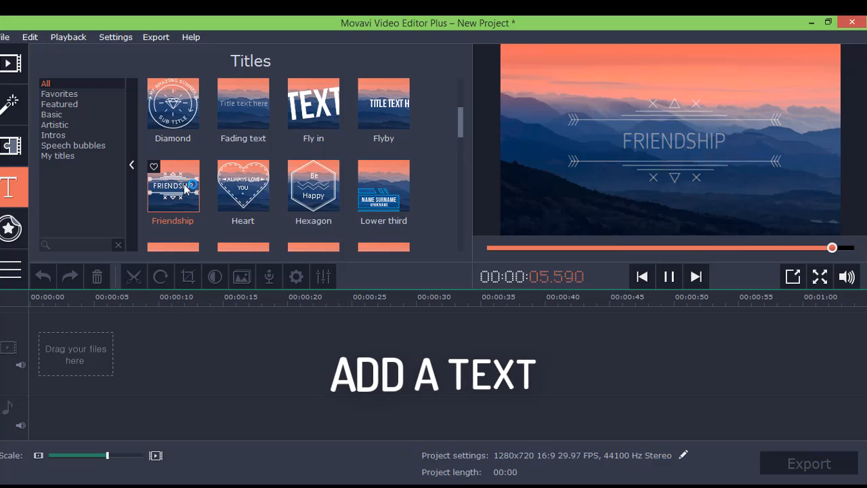
left_click_drag(186, 189, 77, 332)
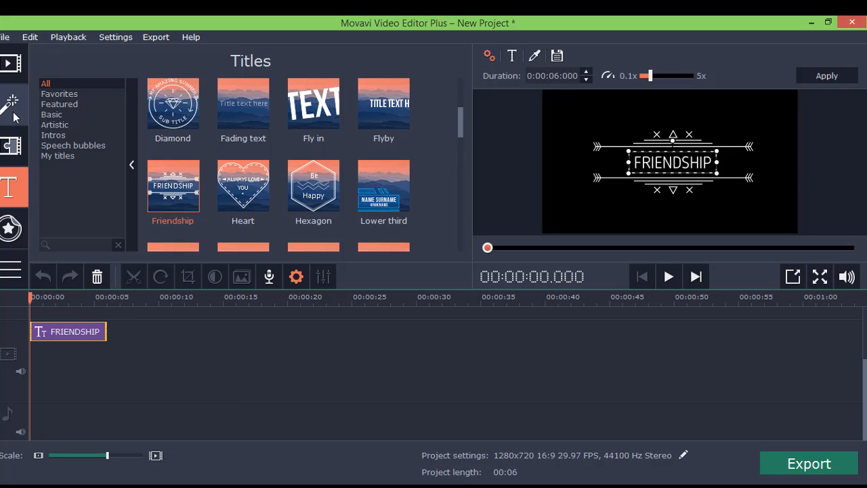
Browse the sample videos for a background, previewing the Flames, Film strip and Clock clips
left_click(11, 68)
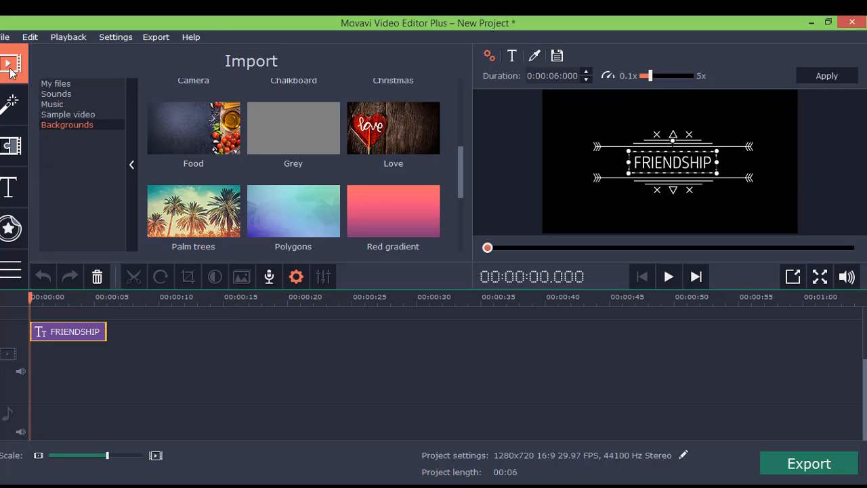
left_click(69, 116)
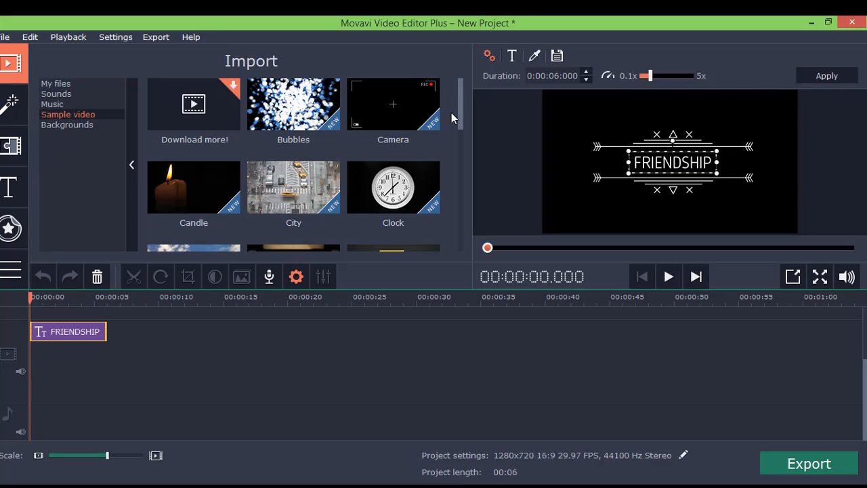
left_click_drag(460, 113, 470, 169)
left_click(293, 180)
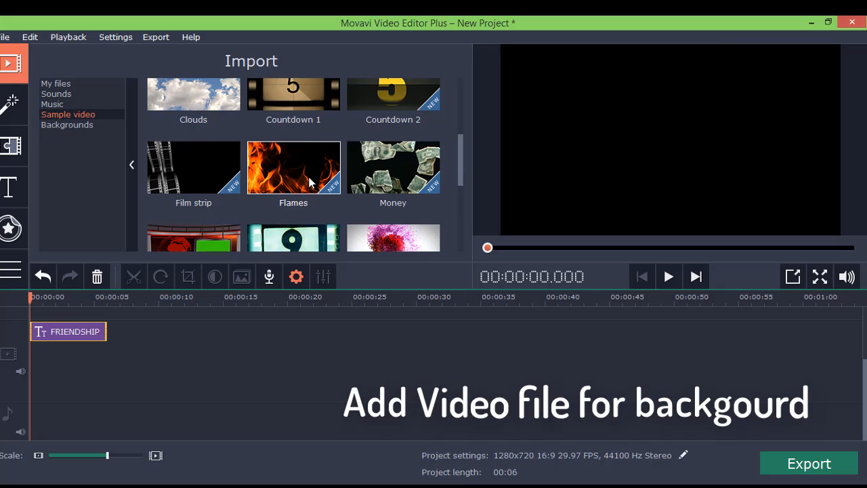
left_click(667, 278)
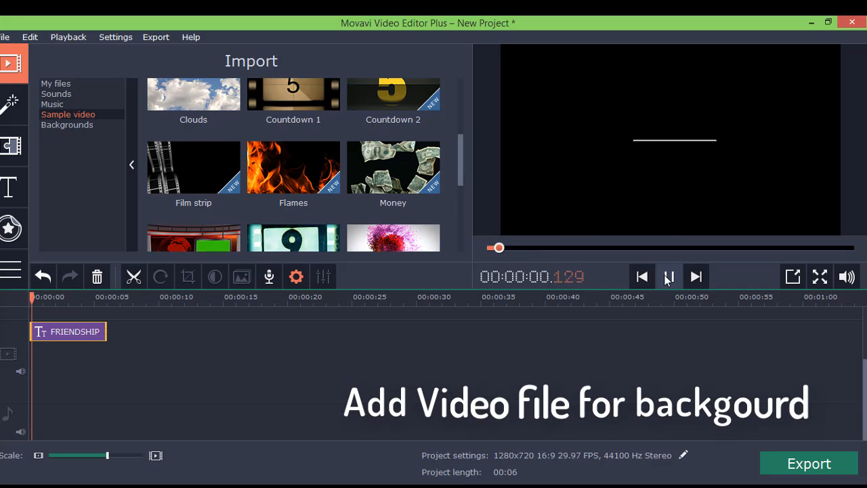
left_click(327, 171)
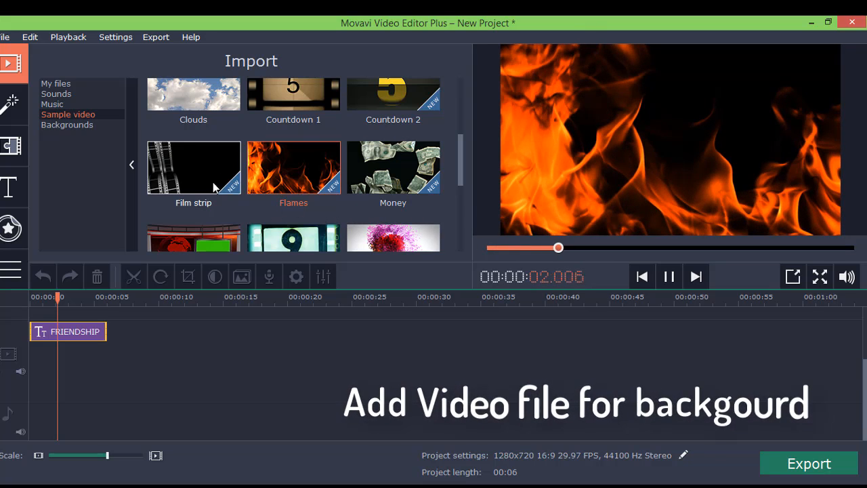
left_click(208, 181)
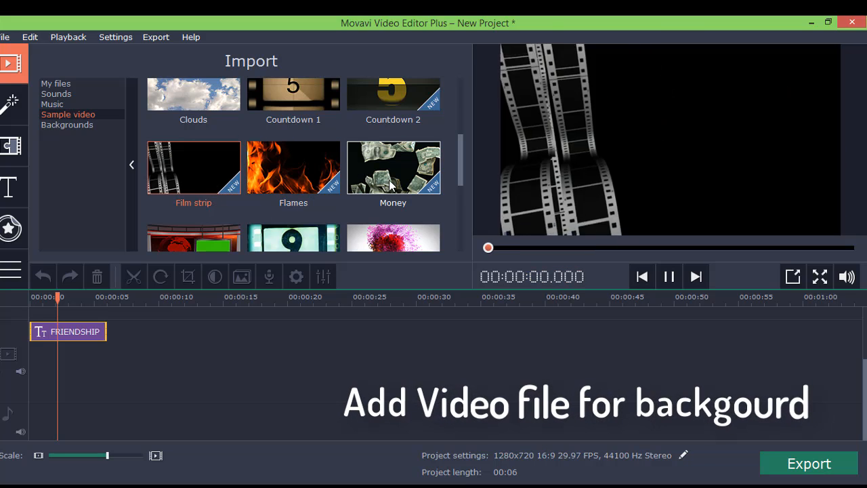
scroll(391, 185, "up", 1)
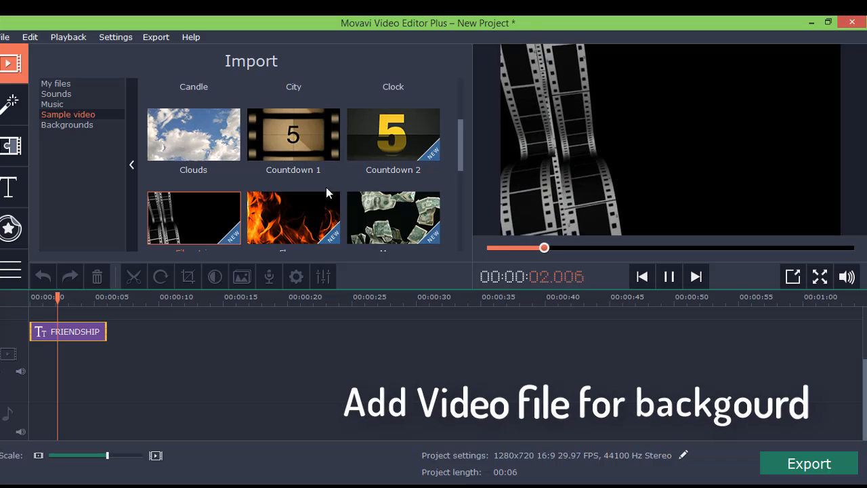
scroll(328, 188, "up", 1)
left_click(382, 129)
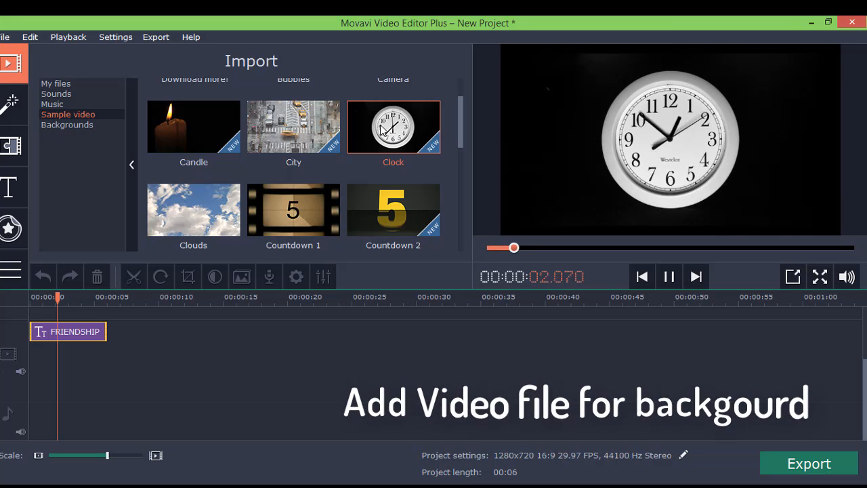
scroll(375, 166, "down", 2)
scroll(374, 165, "down", 4)
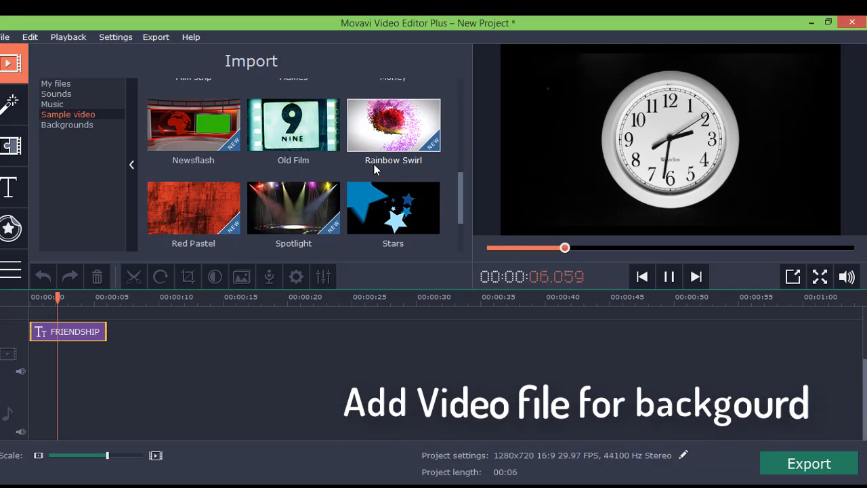
Add the Flames sample video to the start of the video track and extend the FRIENDSHIP title to the clip's end
scroll(374, 164, "up", 3)
left_click_drag(293, 142, 46, 385)
left_click_drag(100, 352, 75, 420)
left_click_drag(196, 336, 165, 320)
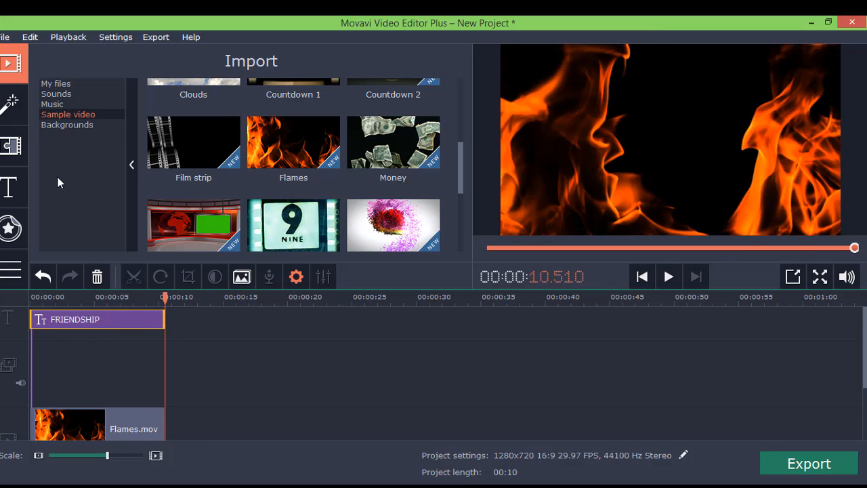
Audition built-in music tracks, including Bittersweet, Bold and Young, Dance for Two, Country and Discovery
left_click(53, 104)
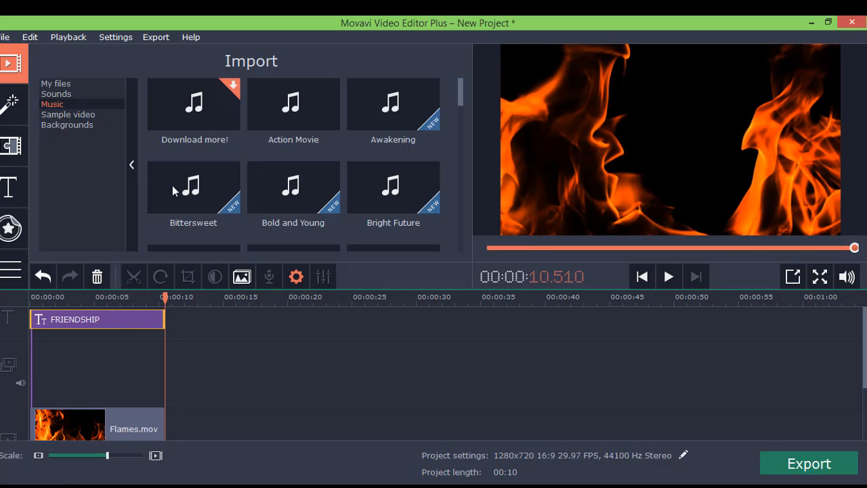
left_click(214, 183)
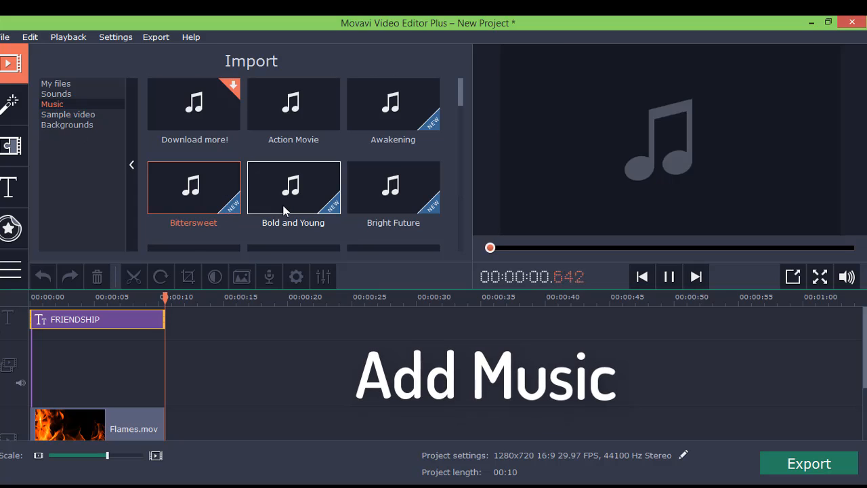
scroll(296, 206, "down", 1)
scroll(296, 211, "down", 2)
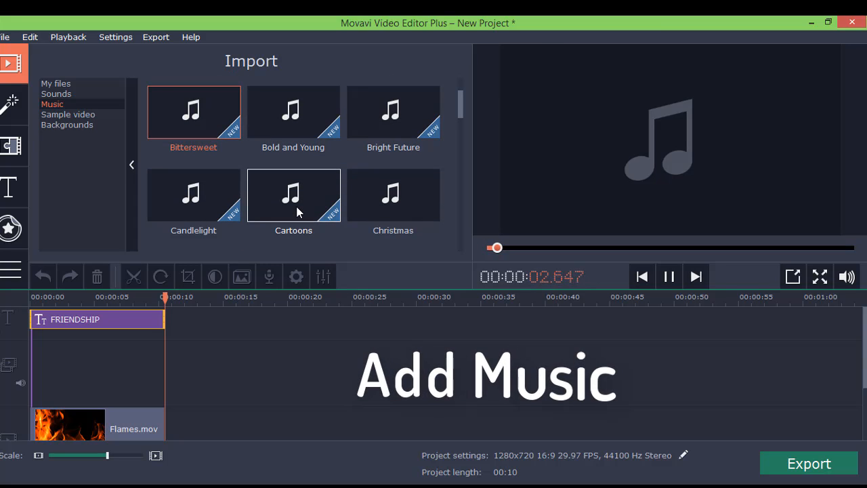
left_click(306, 146)
scroll(439, 215, "down", 2)
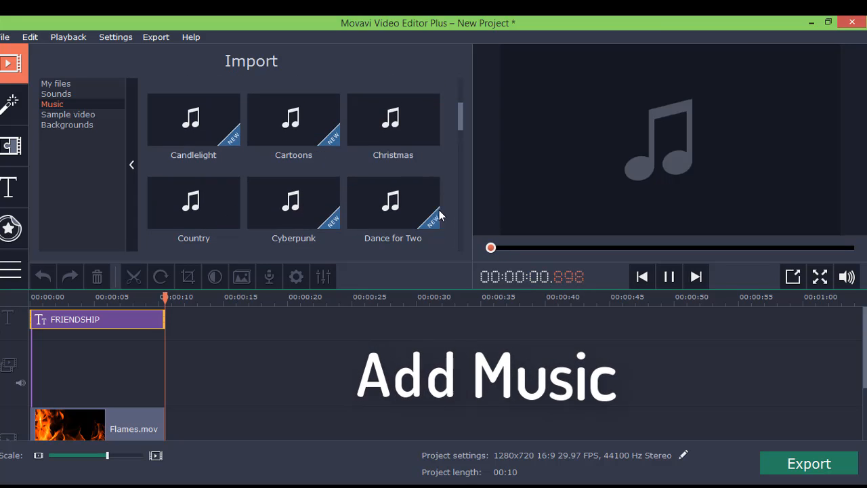
scroll(425, 215, "down", 1)
left_click(388, 187)
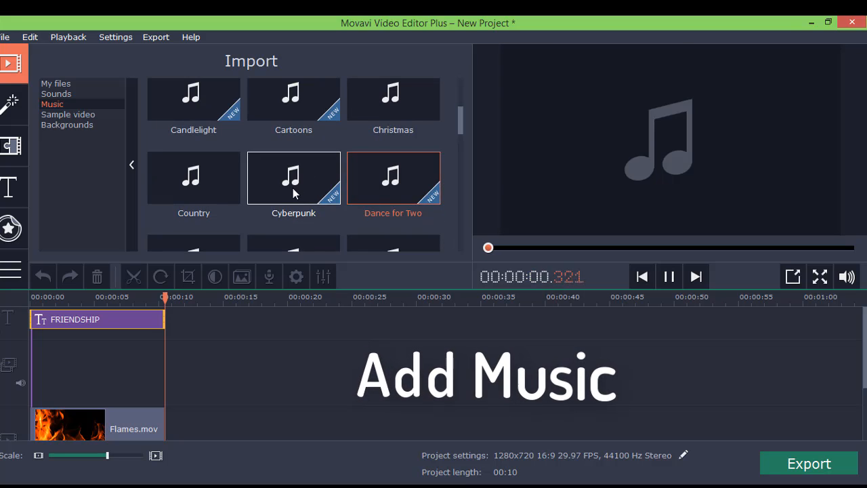
scroll(215, 186, "down", 1)
left_click(196, 172)
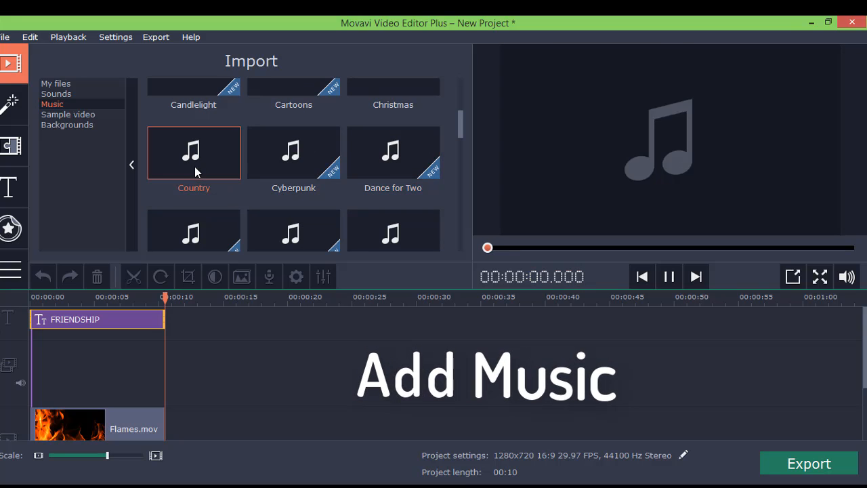
scroll(201, 168, "down", 2)
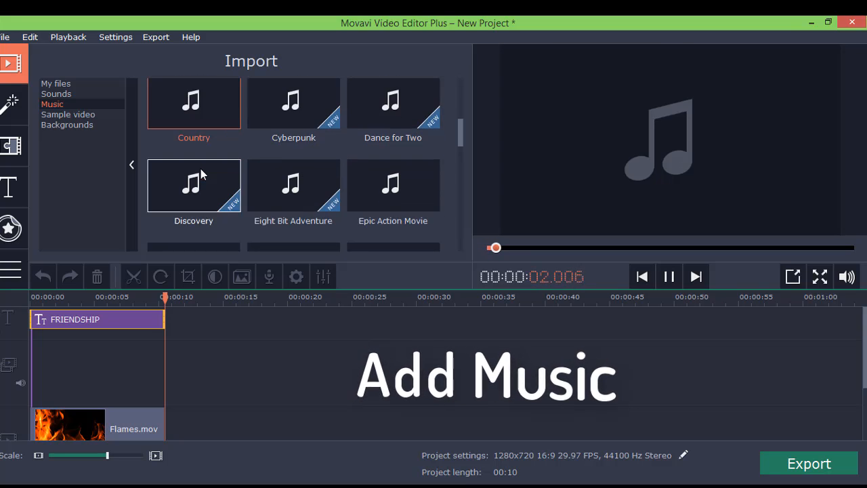
scroll(201, 169, "down", 1)
left_click(201, 177)
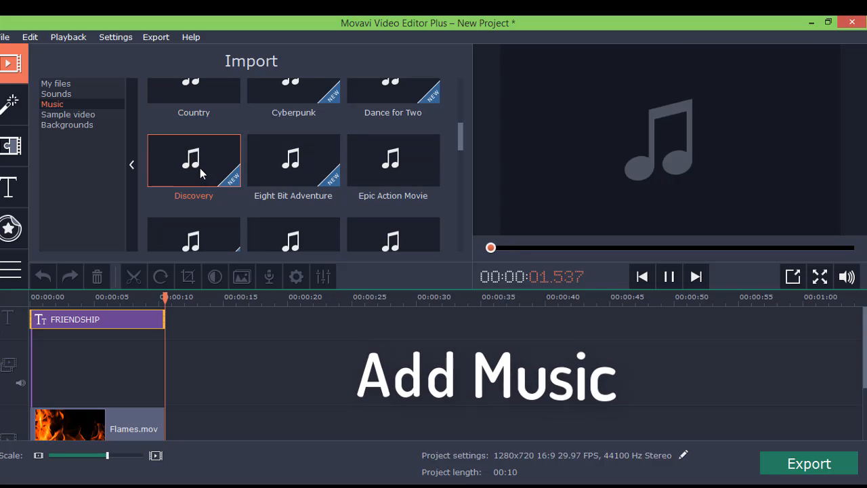
Add the Fun Times music track to the start of the audio track
scroll(200, 168, "down", 3)
left_click(275, 178)
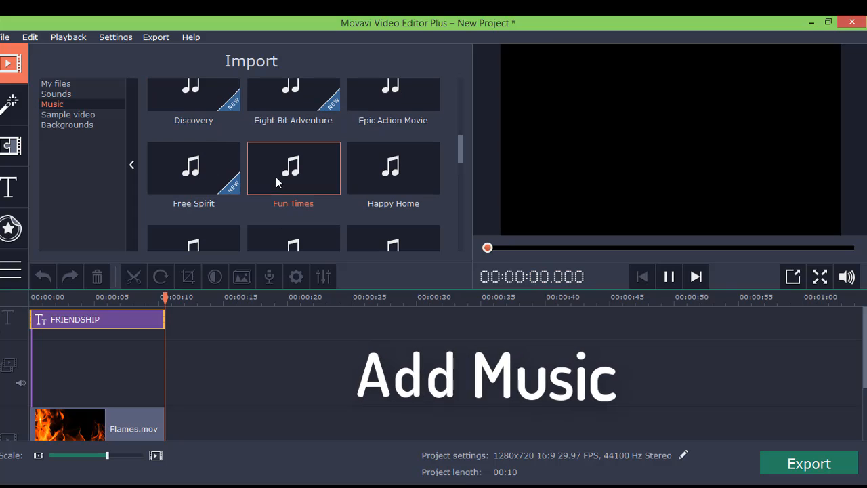
left_click_drag(301, 183, 32, 352)
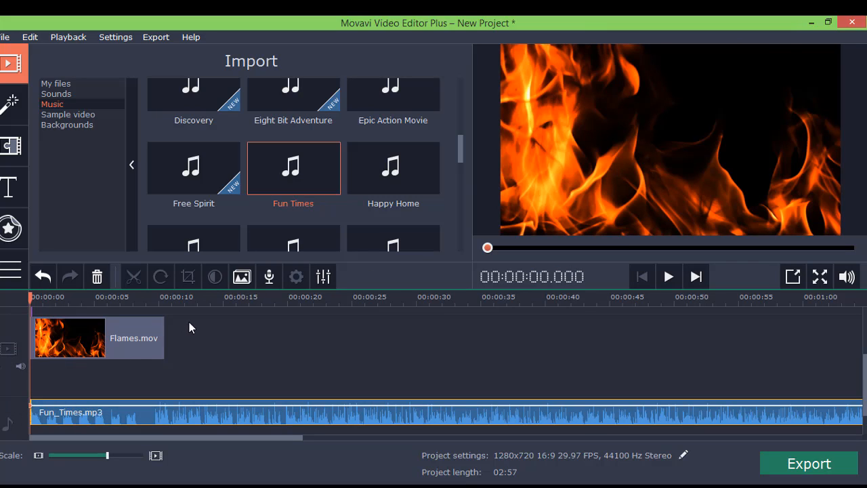
Open the FRIENDSHIP title for editing and enlarge its decorative arrow frame to span the full width of the picture
left_click_drag(864, 371, 865, 319)
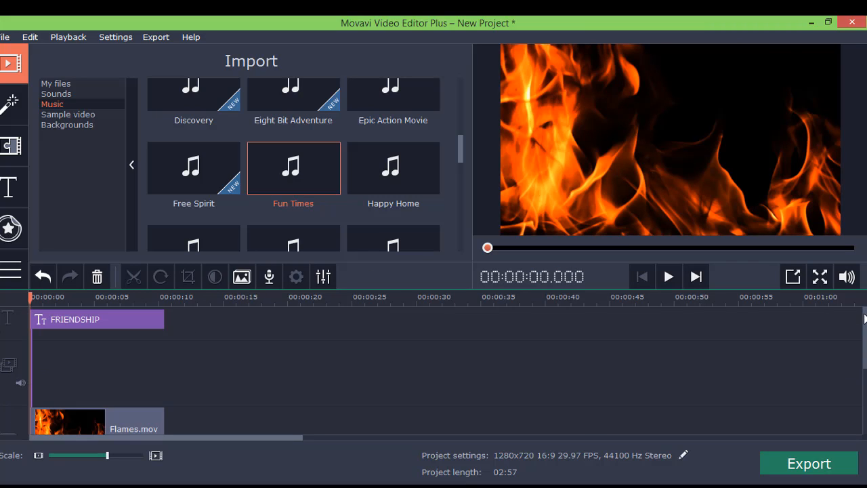
left_click(132, 319)
double_click(109, 317)
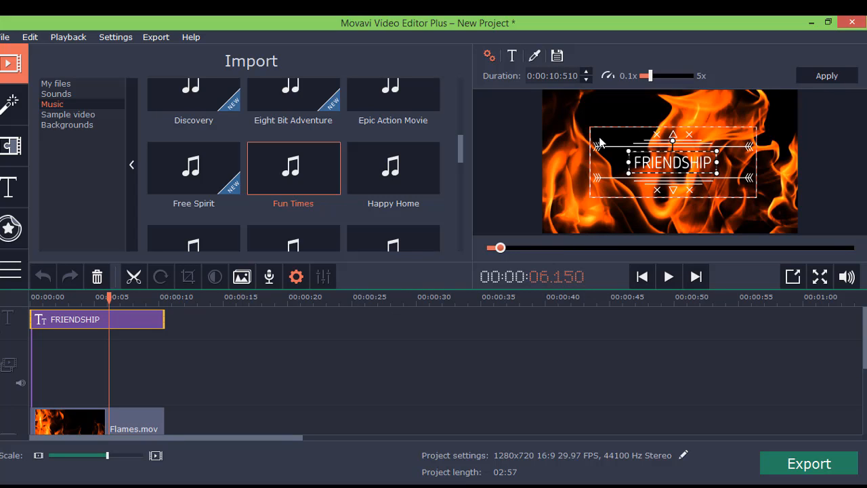
left_click_drag(591, 133, 572, 126)
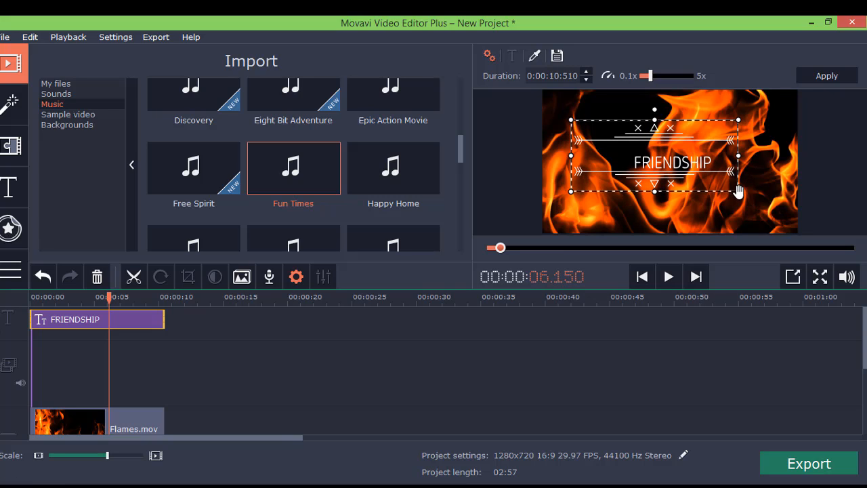
left_click_drag(738, 193, 779, 208)
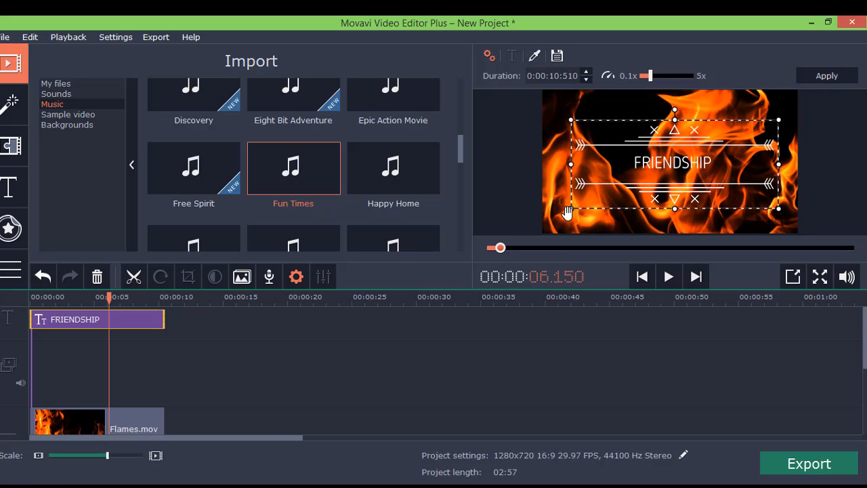
left_click_drag(570, 210, 540, 221)
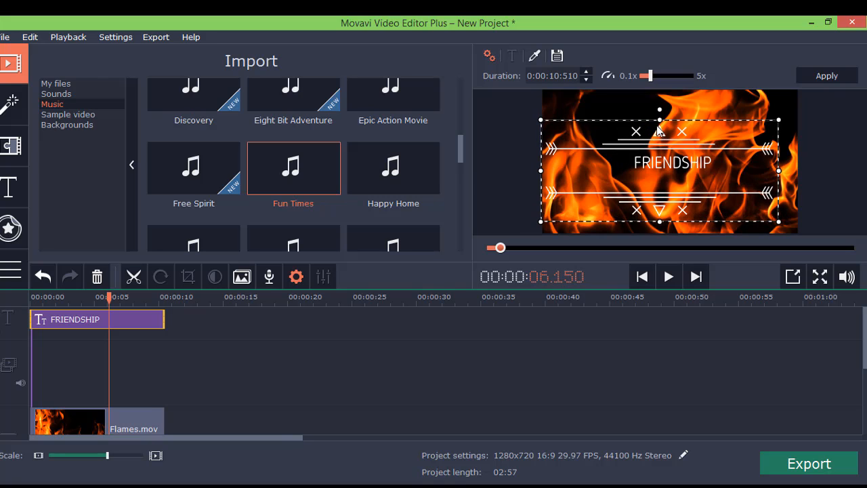
left_click_drag(779, 123, 786, 95)
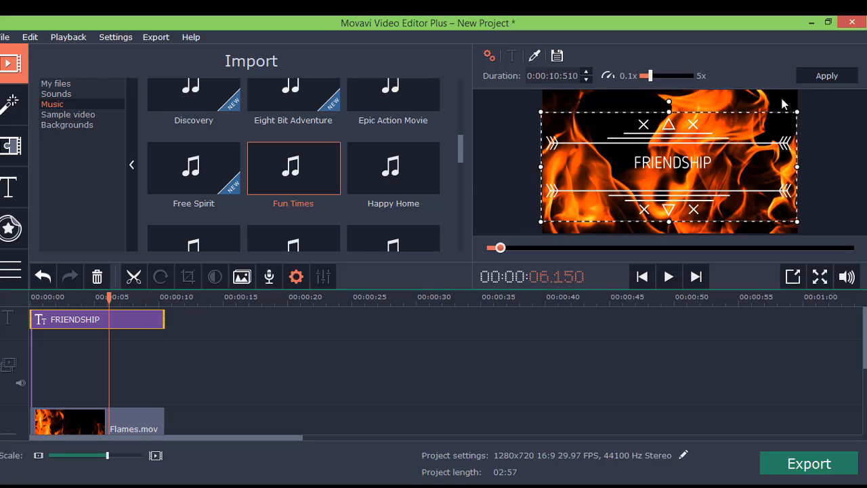
Replace the FRIENDSHIP text with YOUR FREE INTRO, widen its text box to fit one line, and centre it between the arrows
double_click(675, 168)
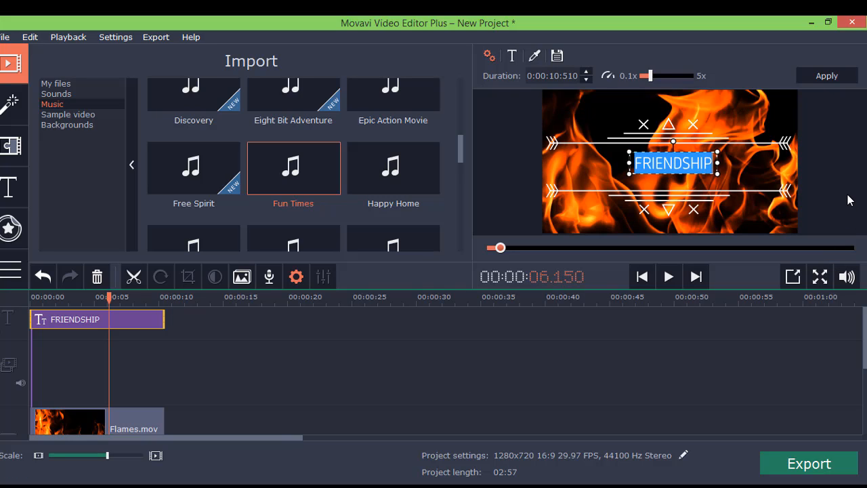
type("YOUR FREE INTRO")
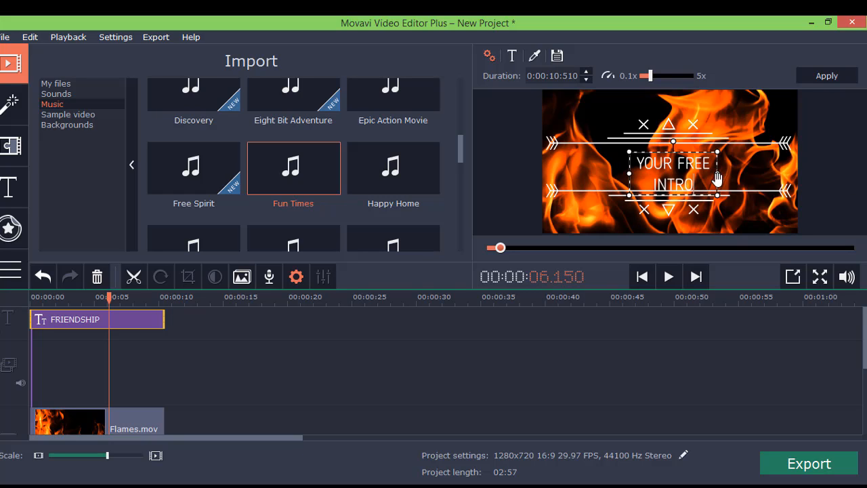
left_click_drag(717, 176, 759, 173)
left_click_drag(676, 163, 657, 171)
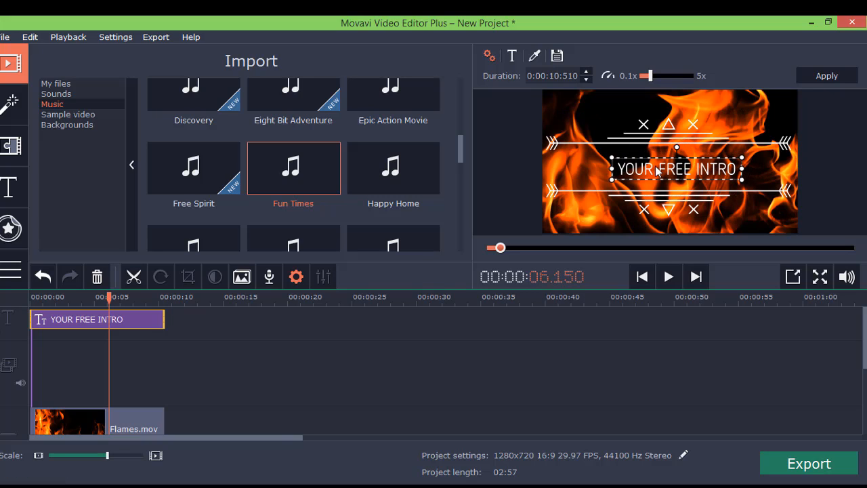
Try black and several other colours on the title text, settling on light yellow #fefb64
left_click(533, 59)
left_click(516, 76)
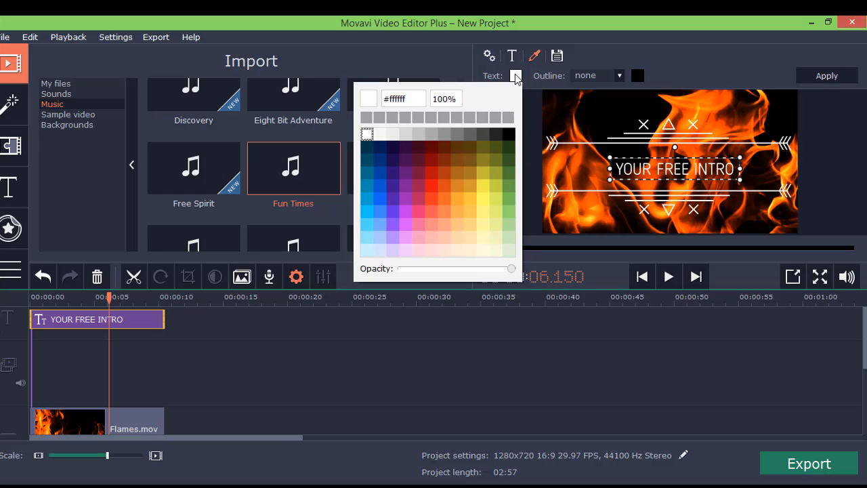
left_click(509, 133)
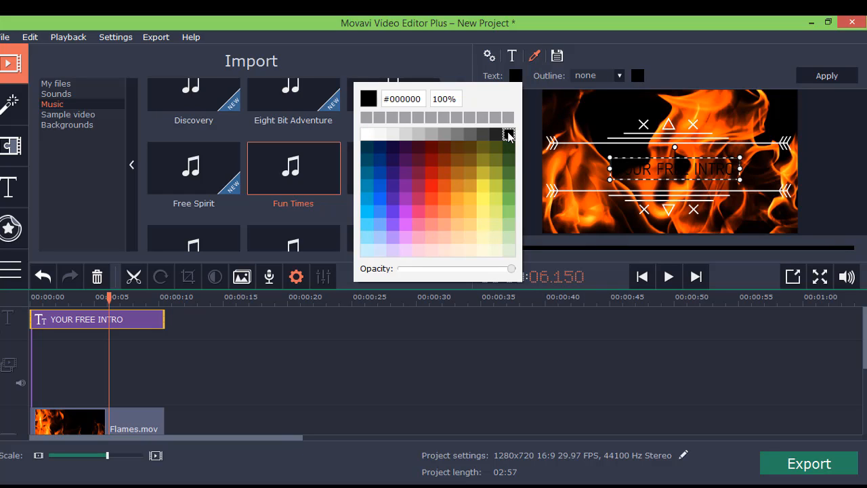
left_click(430, 183)
left_click(484, 210)
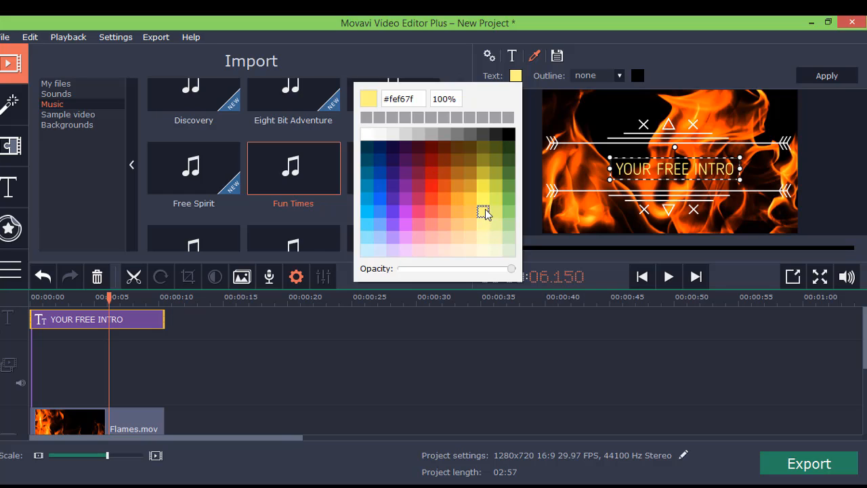
left_click(485, 198)
left_click(483, 186)
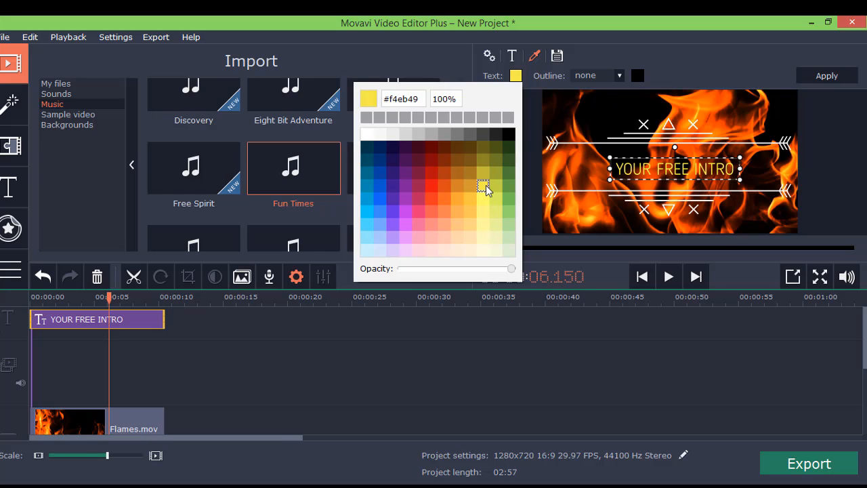
left_click(484, 199)
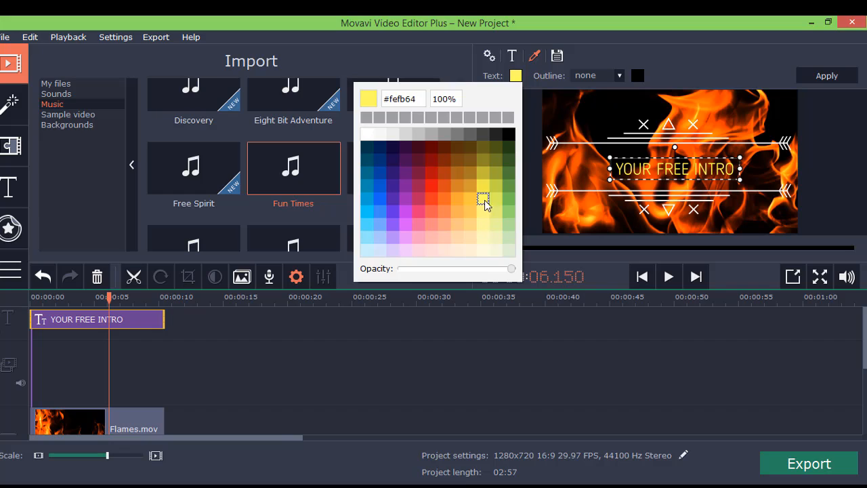
Set the YOUR FREE INTRO text to the BERNIER Regular font in bold
left_click(511, 58)
left_click(524, 75)
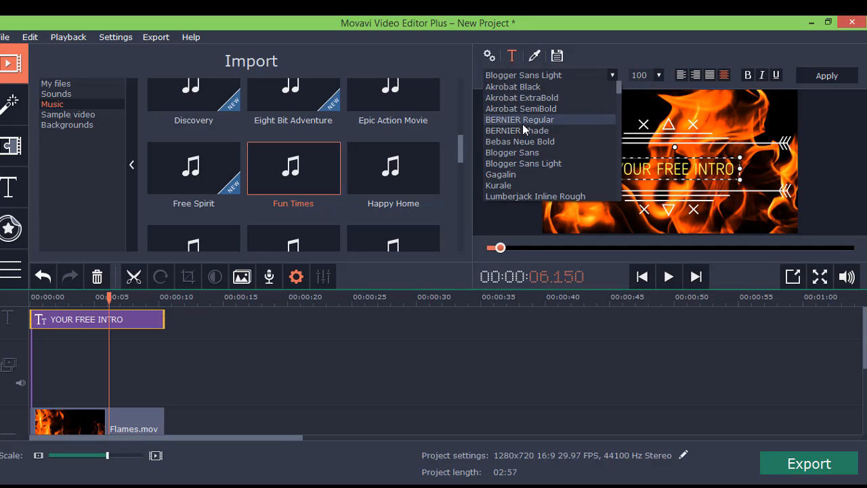
key("Escape")
key("Up")
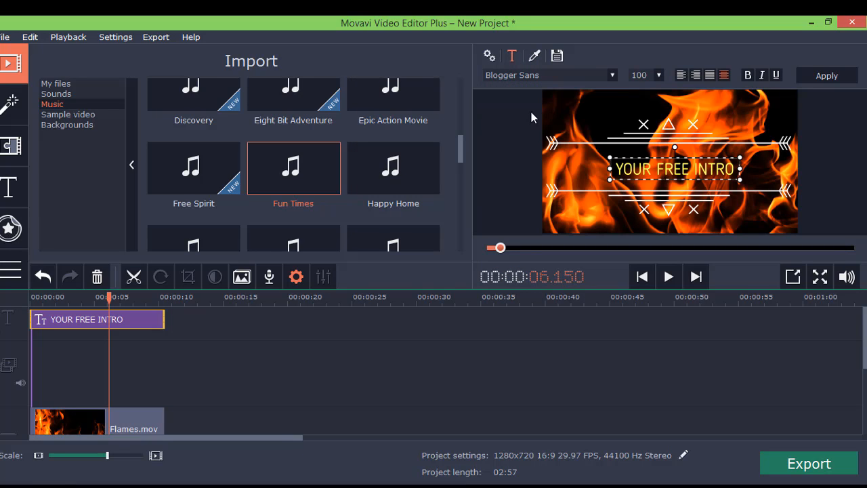
left_click(510, 71)
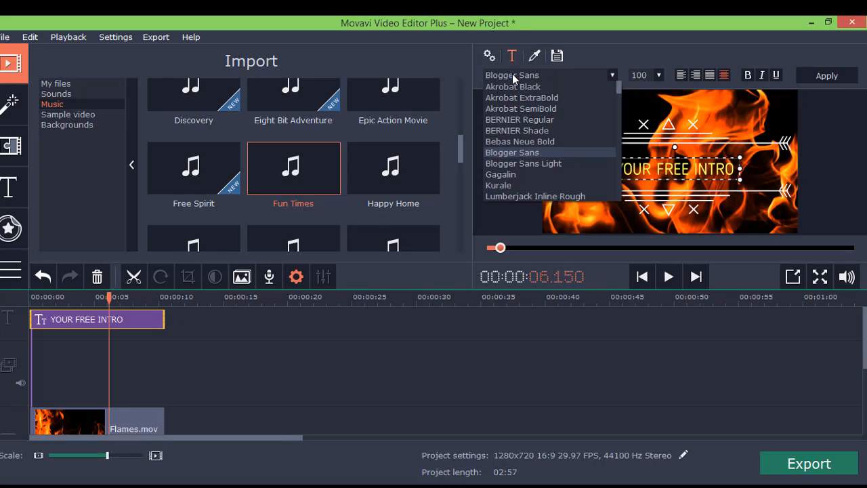
left_click(517, 116)
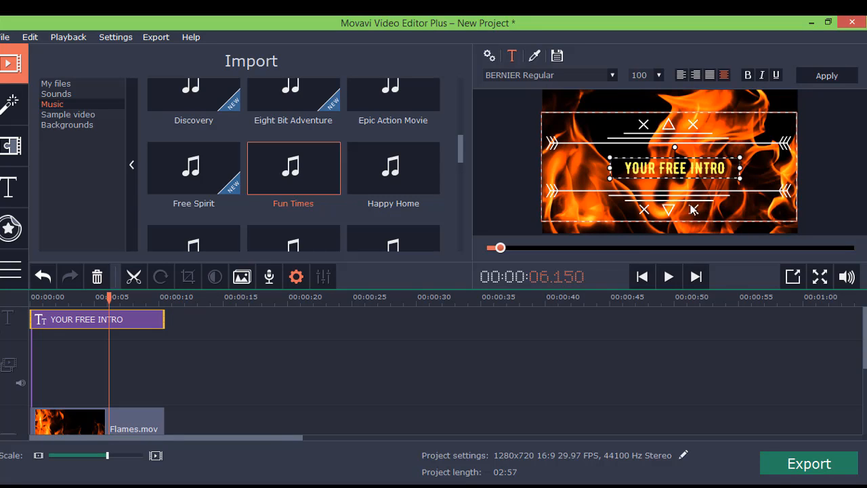
left_click(748, 75)
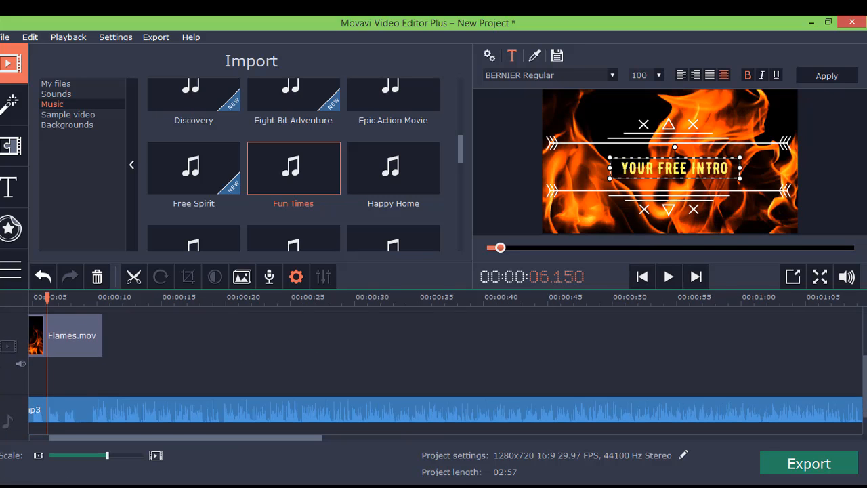
Split the Fun Times music at about 18 seconds and delete the part after the cut
left_click_drag(60, 298, 230, 309)
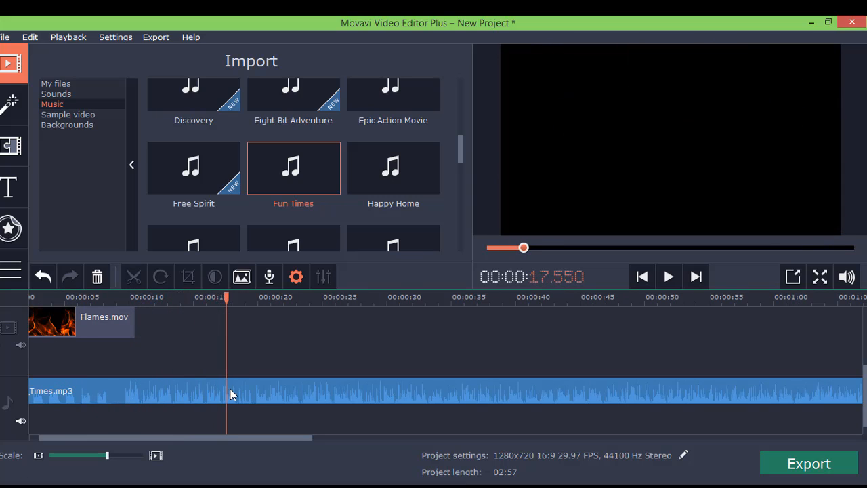
left_click(232, 391)
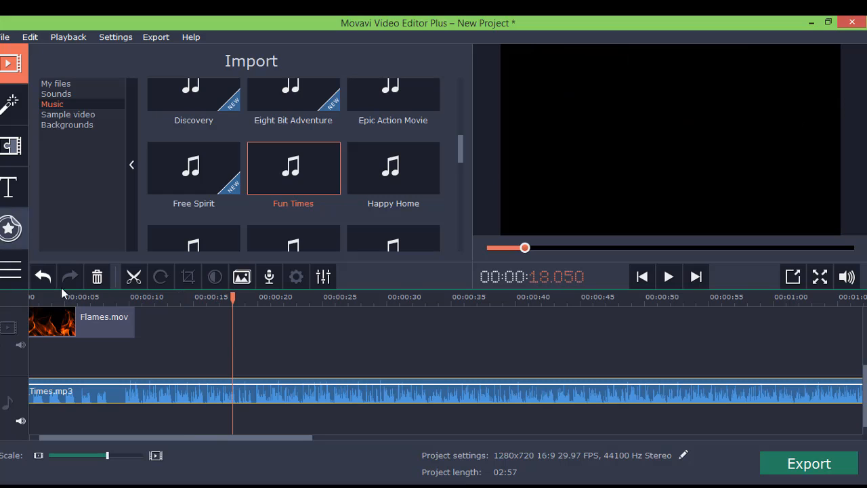
left_click(134, 276)
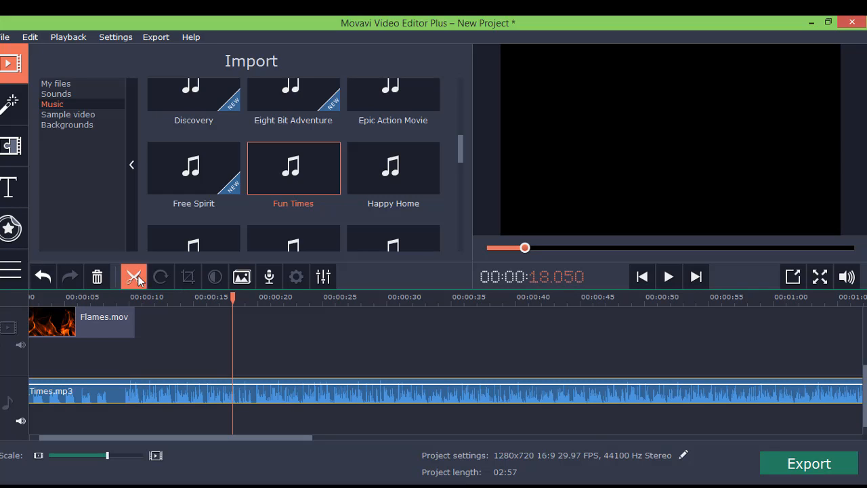
left_click(267, 392)
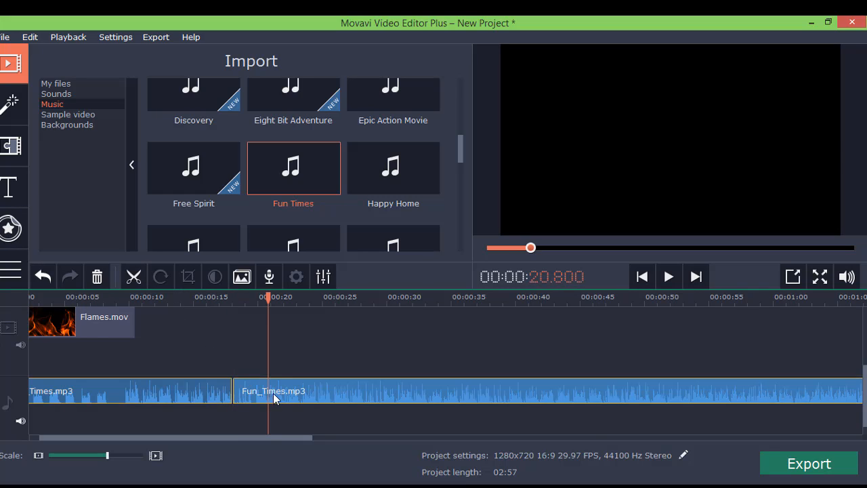
left_click(297, 392)
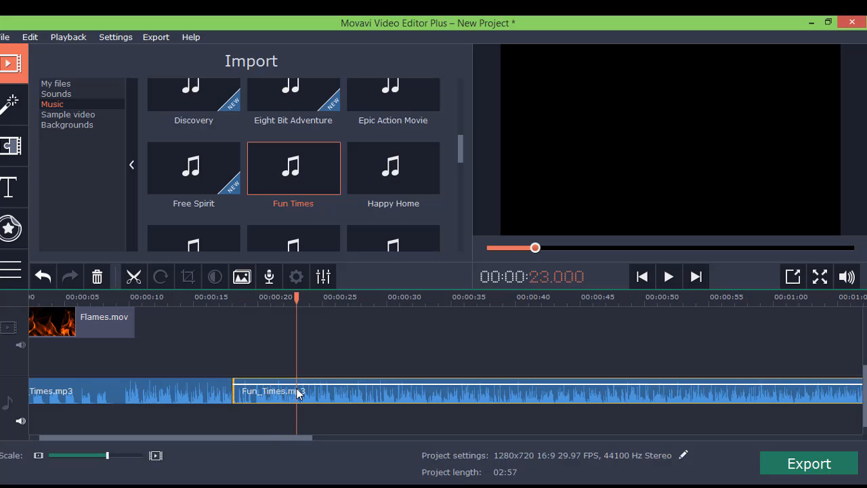
left_click(97, 277)
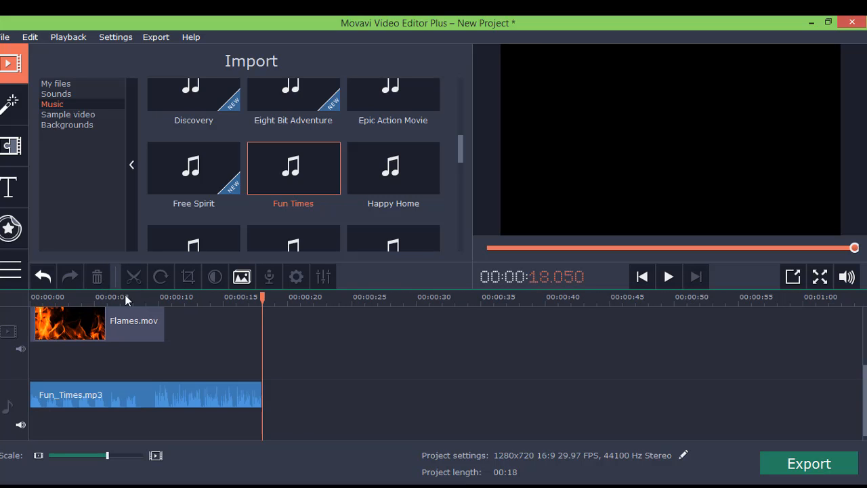
Trim the end of the Fun Times music to match the end of the Flames clip
left_click(152, 319)
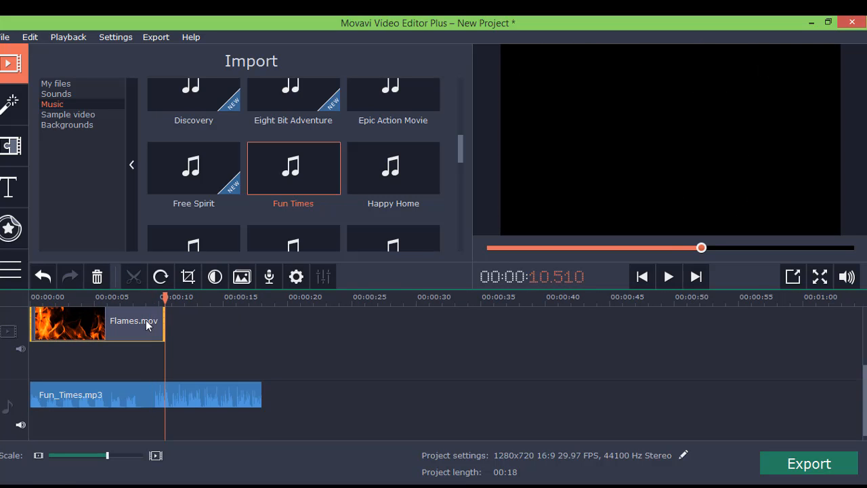
left_click(232, 394)
left_click_drag(262, 400, 165, 400)
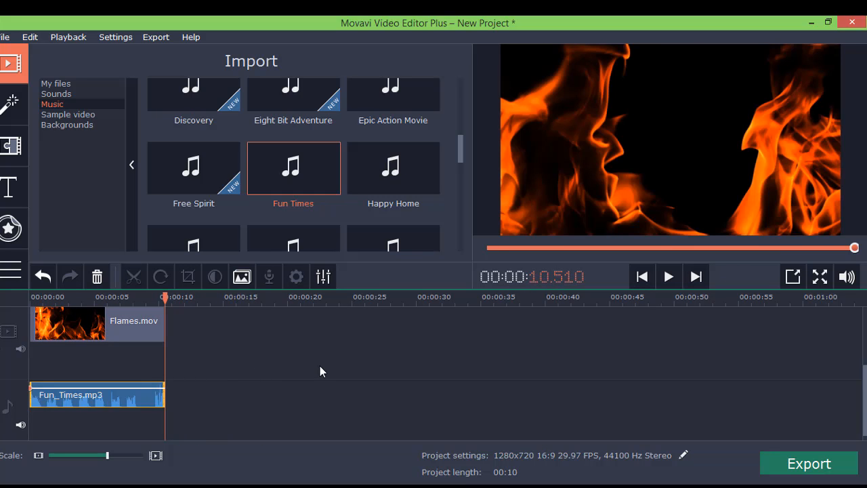
left_click(668, 277)
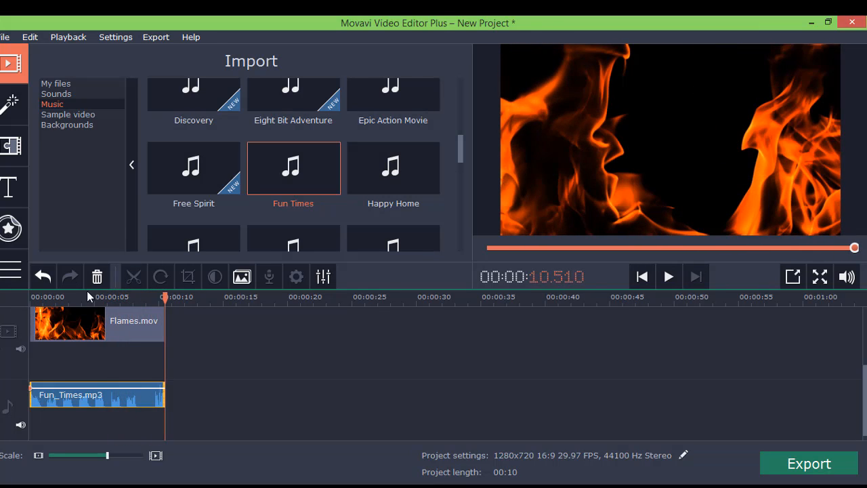
Preview the Thought bubble 2 title and add it to the title track directly after the YOUR FREE INTRO title
left_click(14, 190)
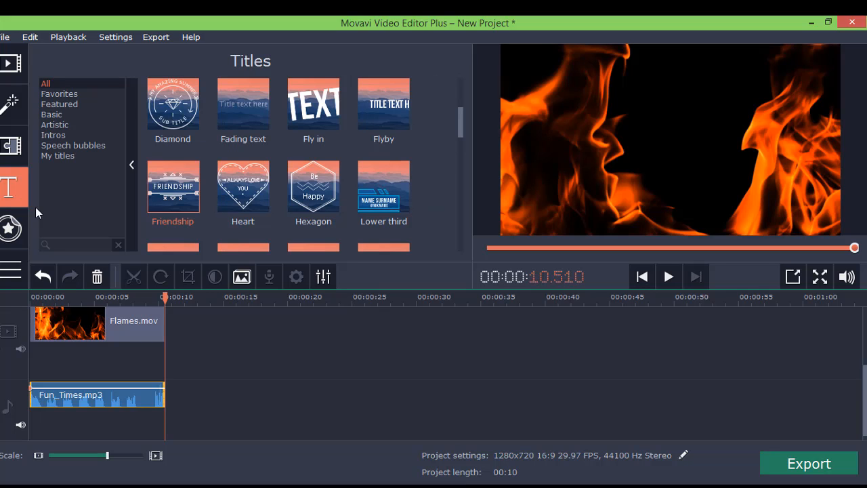
left_click(19, 117)
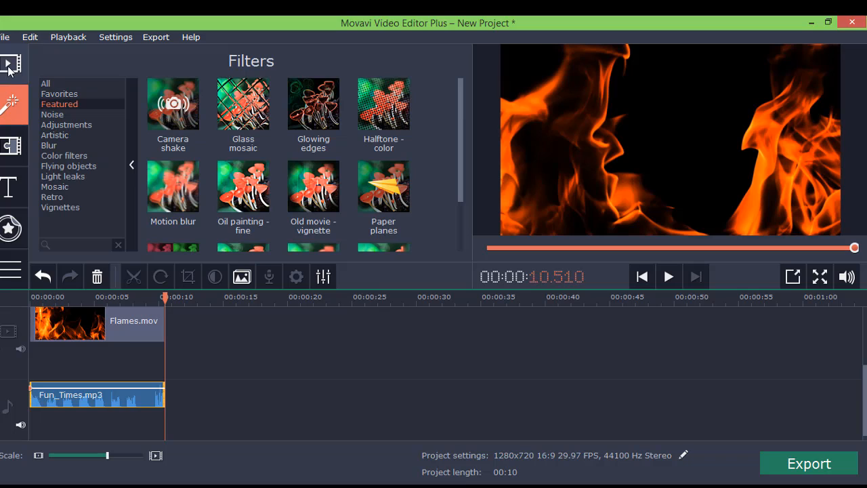
left_click(10, 68)
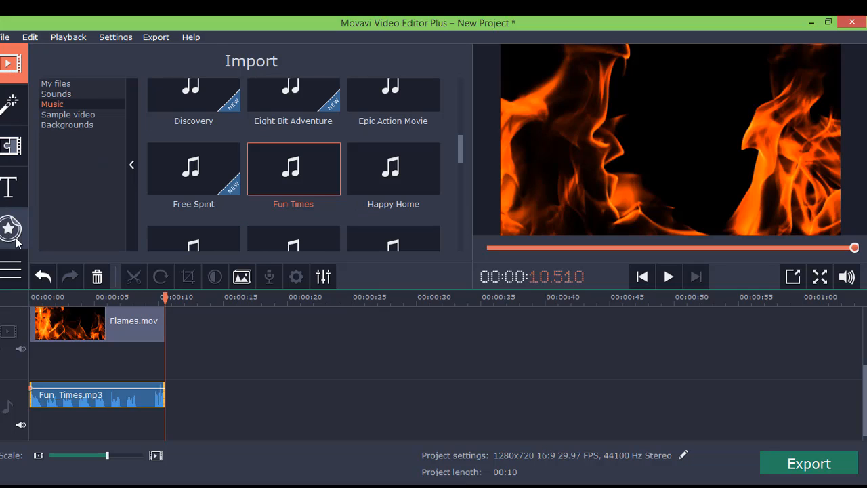
left_click(12, 188)
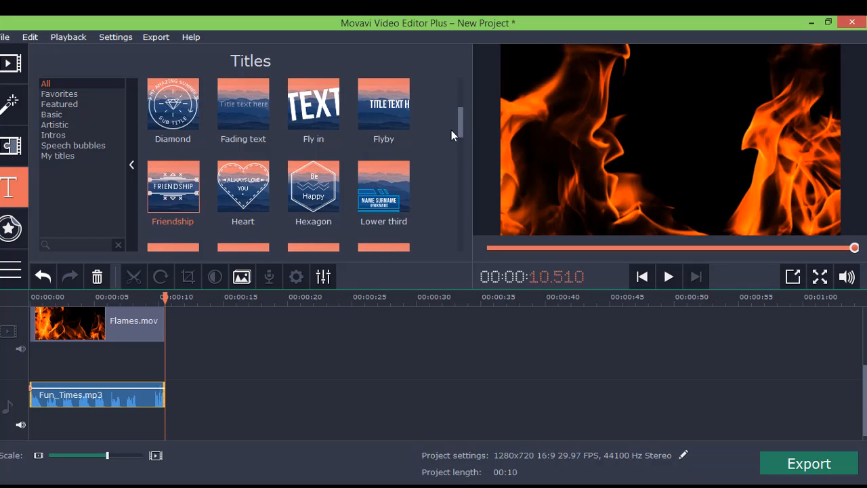
scroll(459, 142, "down", 2)
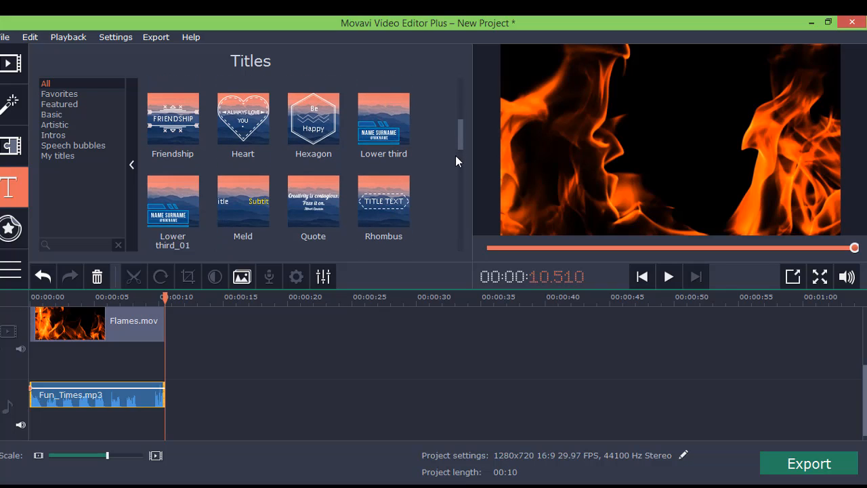
scroll(454, 217, "down", 5)
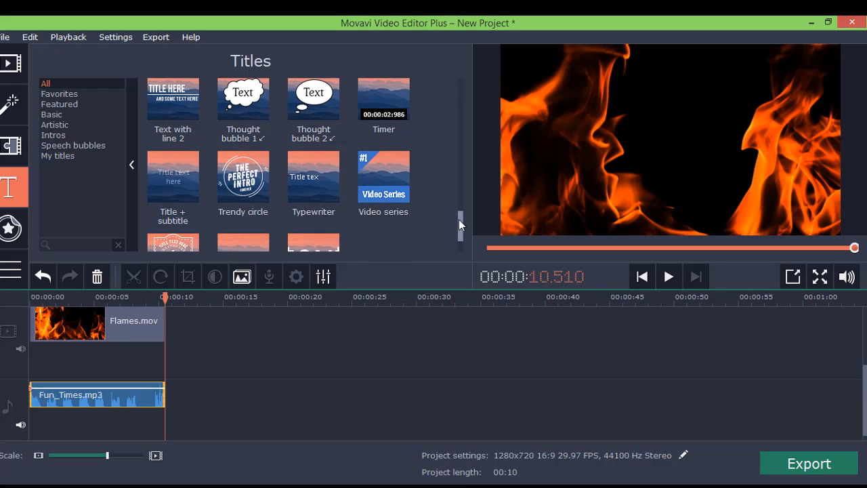
mouse_move(458, 220)
left_mouse_down()
mouse_move(461, 233)
mouse_move(460, 128)
mouse_move(456, 207)
left_mouse_up()
left_click(322, 141)
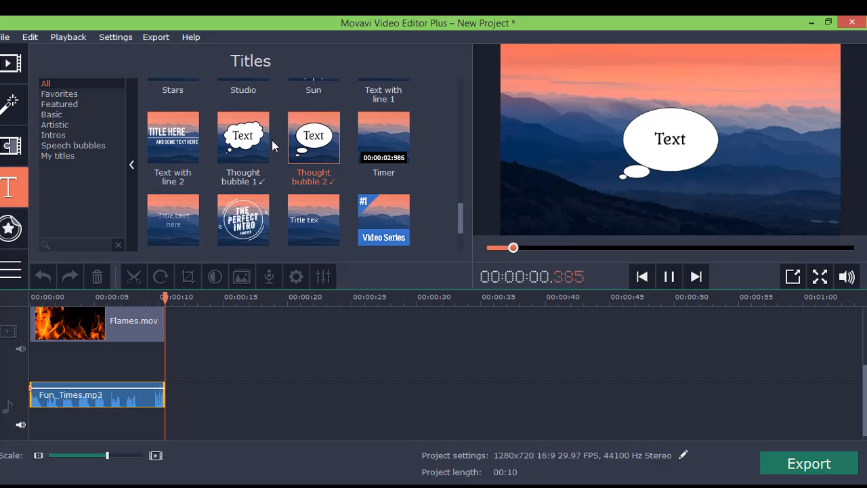
left_click_drag(319, 144, 200, 325)
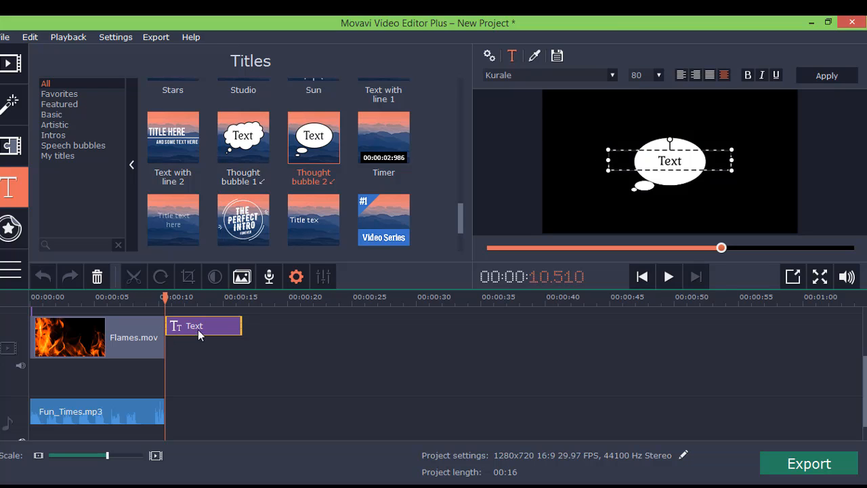
left_click_drag(862, 390, 860, 336)
left_click_drag(228, 420, 212, 325)
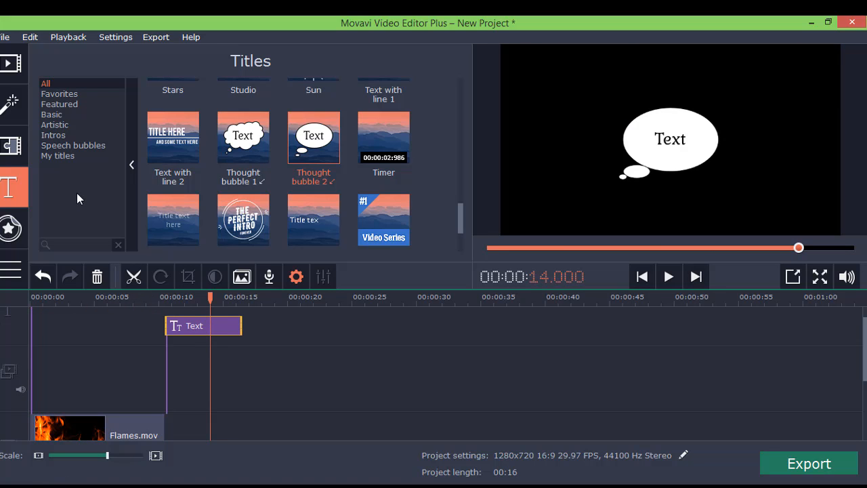
Browse the sample backgrounds and place the Business background on the overlay track directly beneath the thought-bubble title
left_click(10, 63)
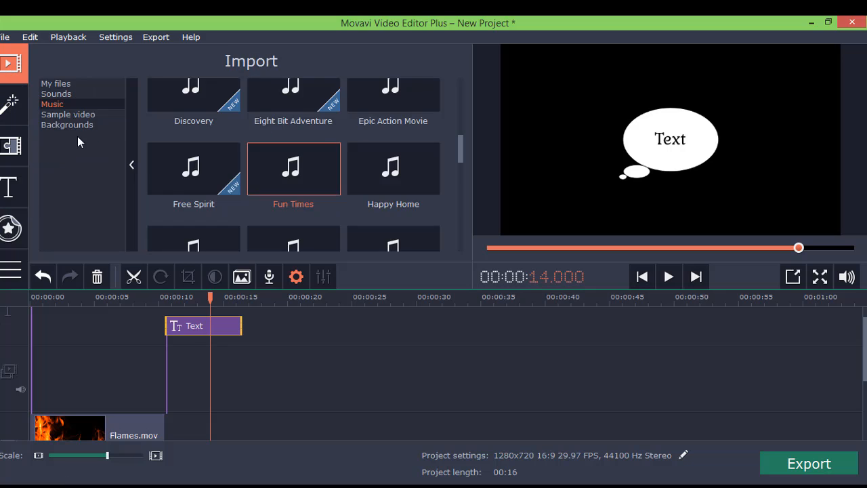
left_click(77, 116)
left_click(74, 125)
scroll(322, 195, "down", 3)
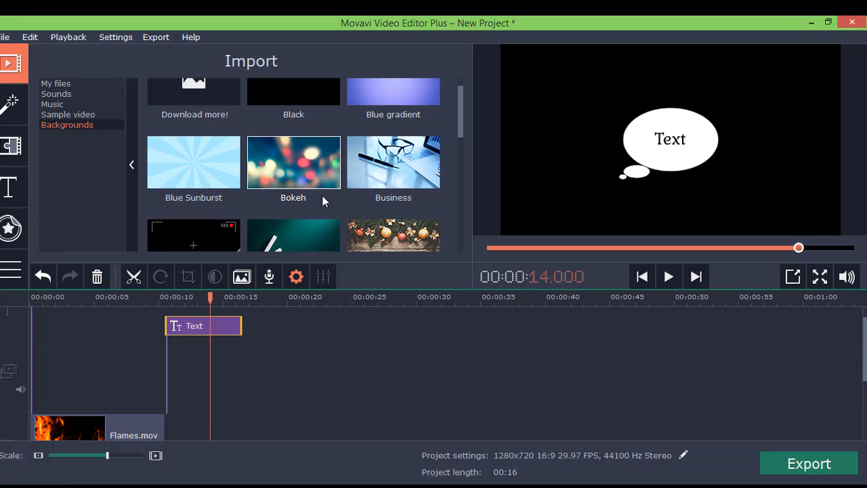
scroll(322, 195, "down", 3)
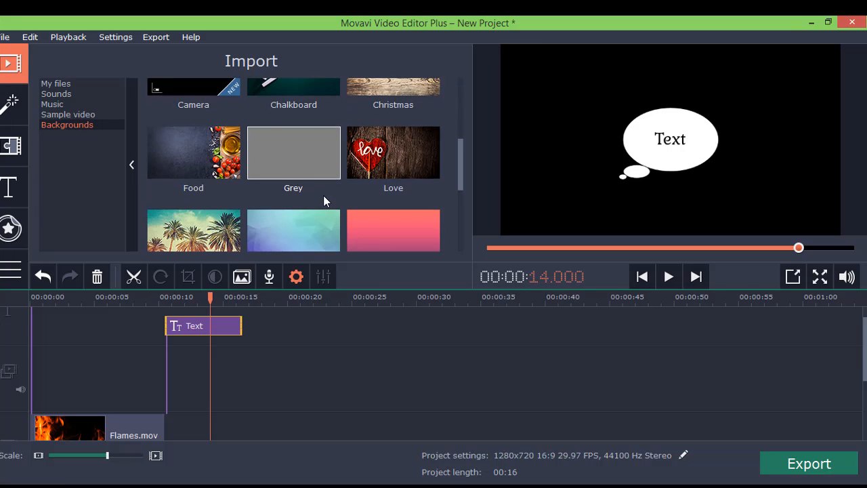
scroll(323, 196, "up", 3)
scroll(328, 196, "up", 1)
scroll(332, 197, "down", 1)
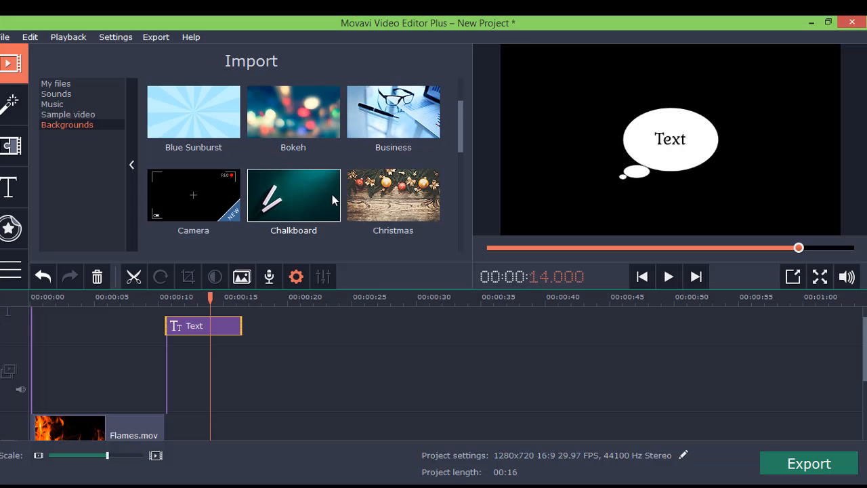
scroll(332, 196, "up", 1)
scroll(332, 198, "down", 2)
scroll(334, 196, "down", 1)
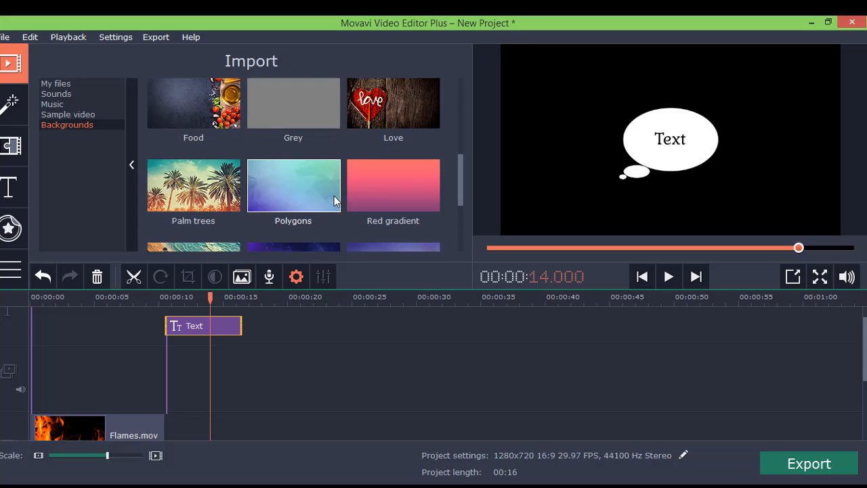
scroll(337, 198, "down", 2)
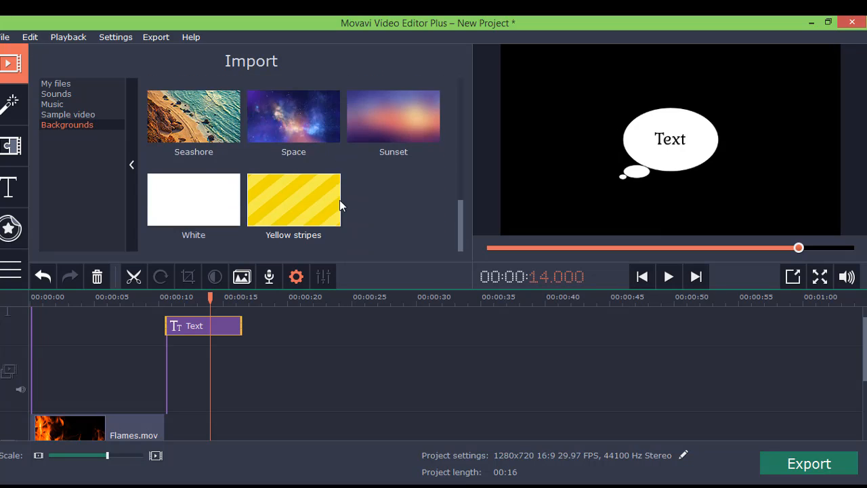
scroll(340, 200, "up", 5)
left_click_drag(378, 145, 239, 359)
Play the end of the Flames clip into the thought-bubble scene with the Business picture-in-picture image
left_click(206, 327)
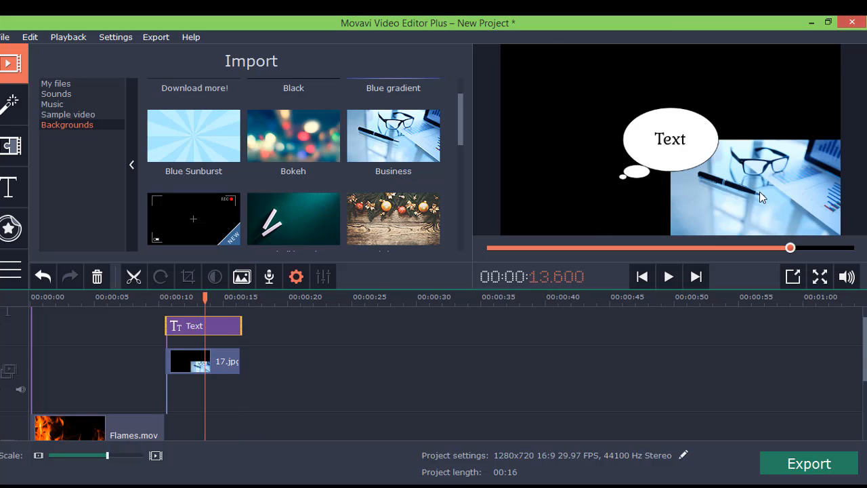
left_click(193, 362)
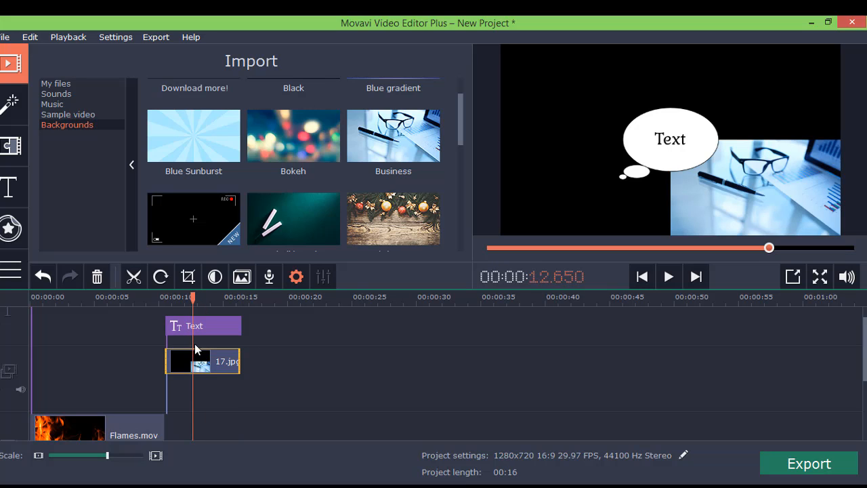
left_click_drag(193, 303, 165, 303)
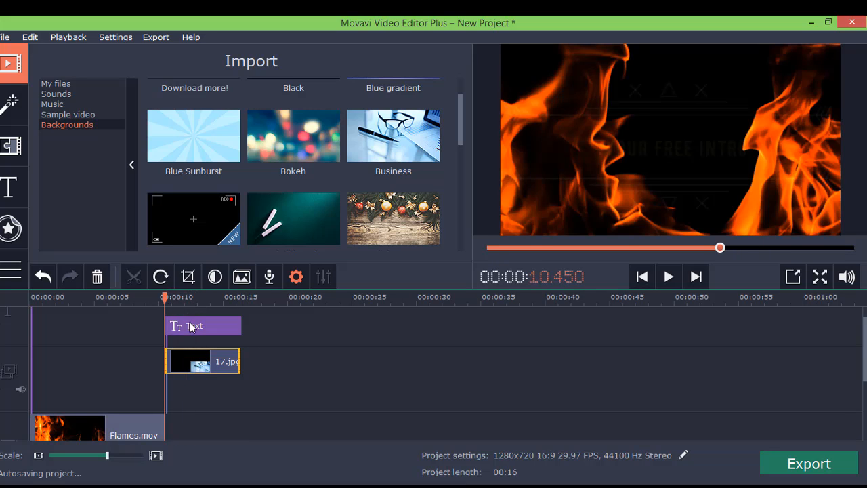
left_click(668, 276)
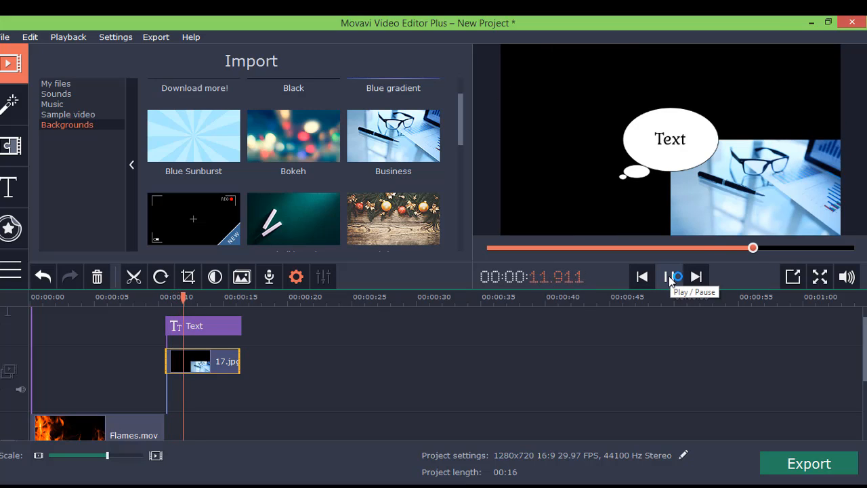
left_click(668, 276)
Enlarge the picture-in-picture Business image on the overlay track until it fills the whole frame
left_click(225, 366)
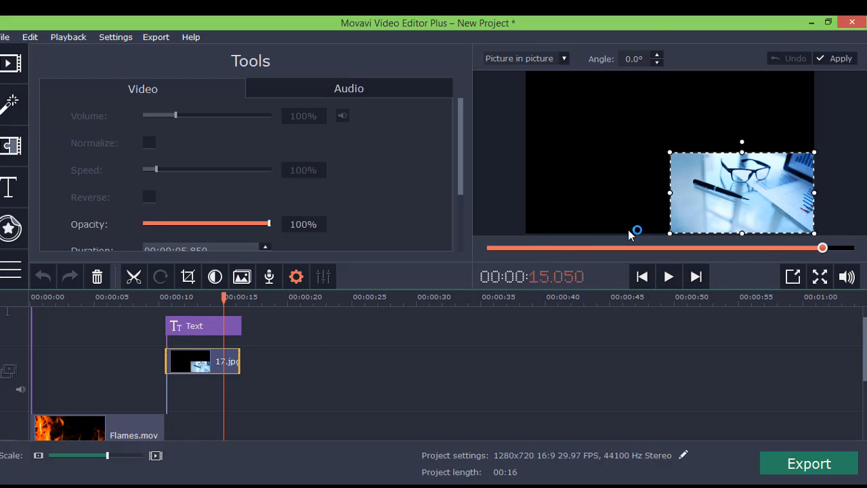
left_click_drag(671, 154, 518, 71)
left_click(202, 326)
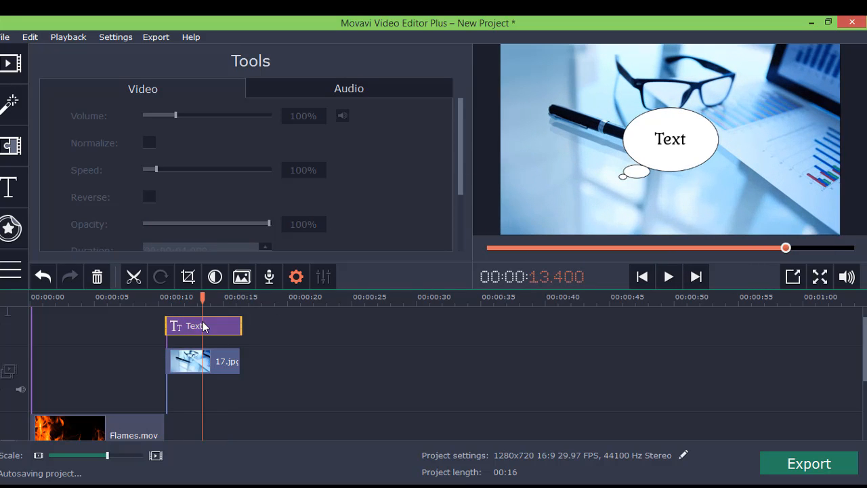
Preview the change from the flames intro to the thought bubble over the full-frame Business image
left_click_drag(203, 297, 159, 296)
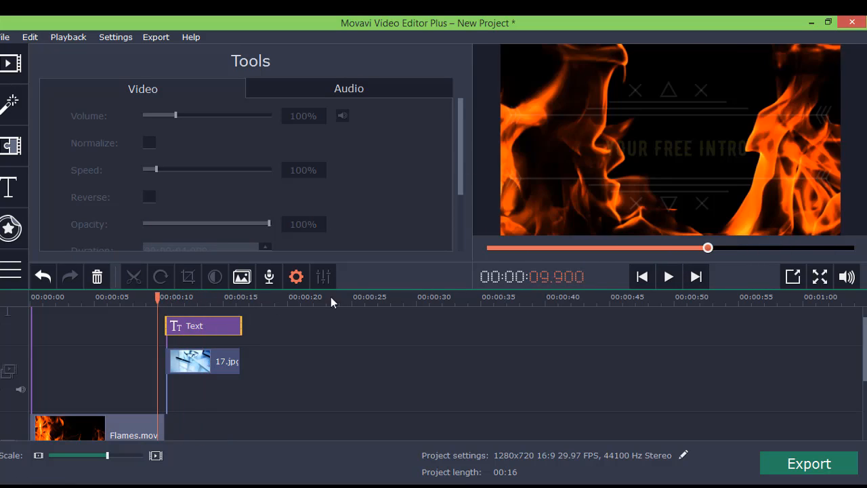
left_click(668, 276)
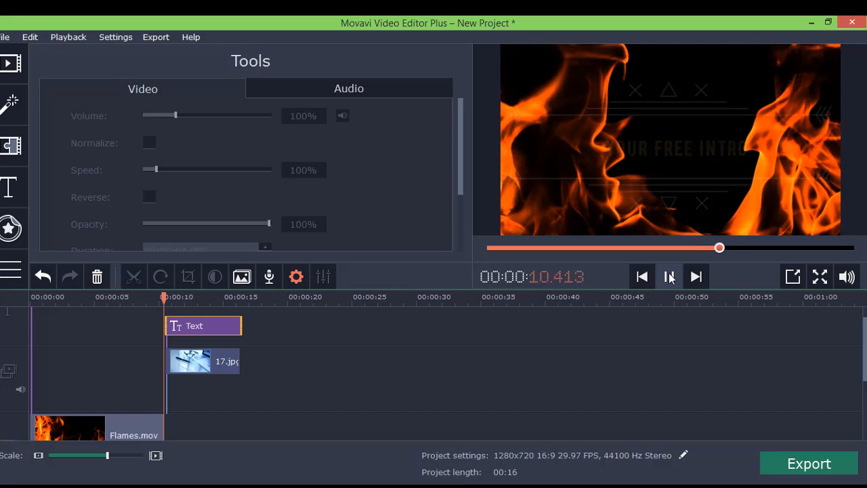
left_click(668, 276)
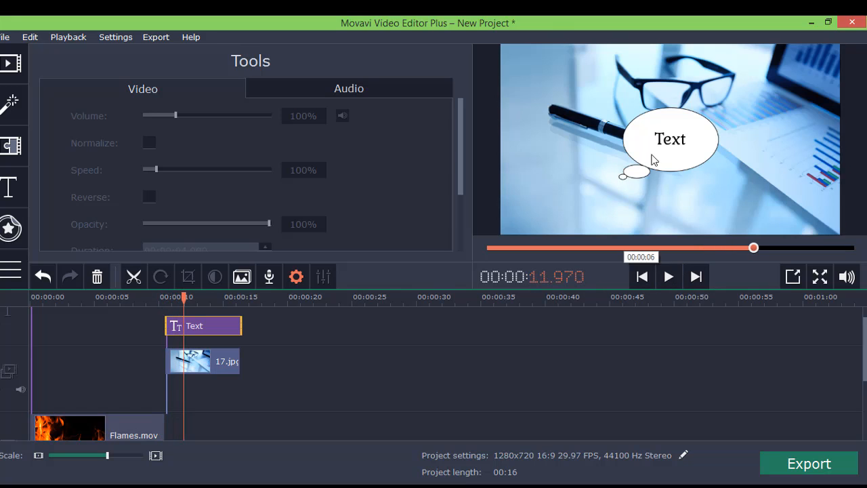
Replace the placeholder text in the thought-bubble title with DONE ENJOY NOW
double_click(218, 327)
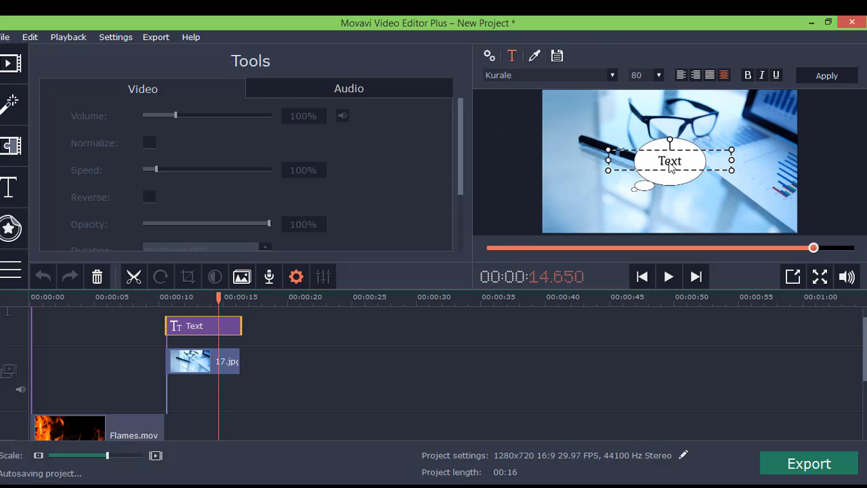
double_click(670, 163)
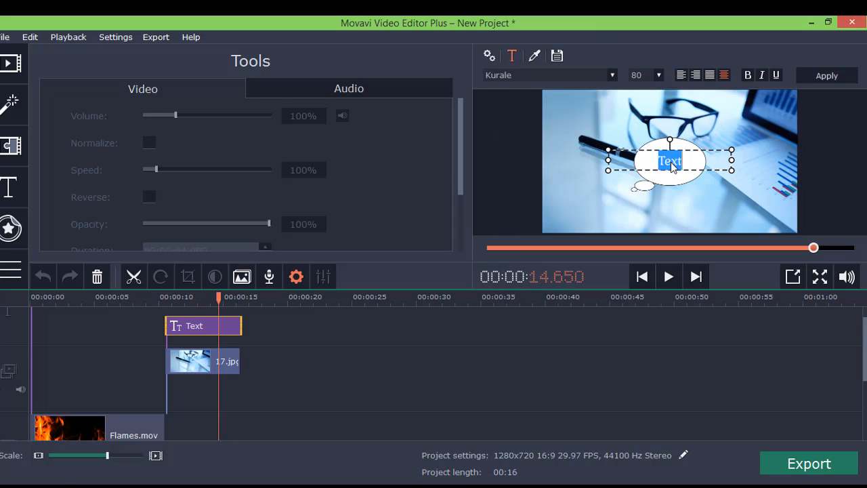
type("d")
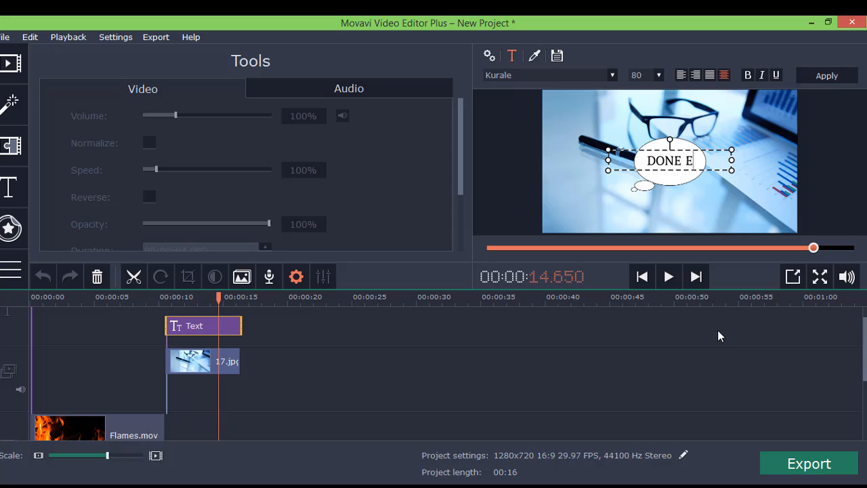
type("ONE ENJOY NOW")
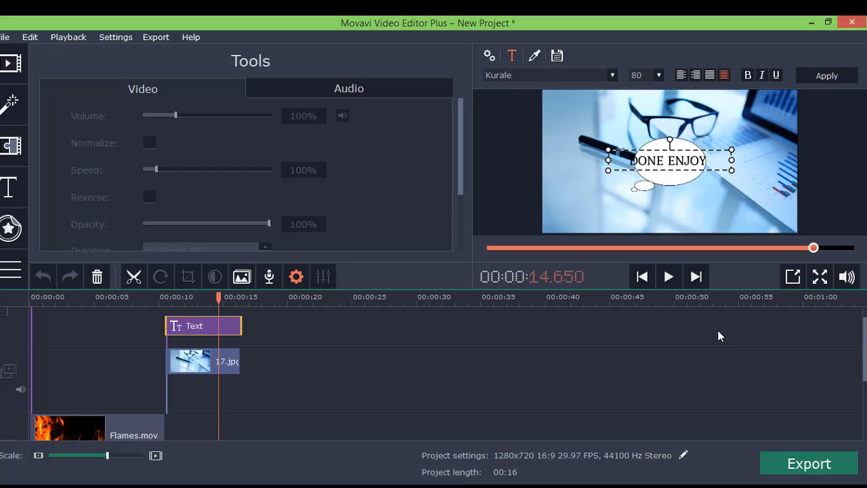
Enlarge the thought-bubble shape evenly around the DONE ENJOY NOW text so that the whole text fits inside it
left_click(673, 185)
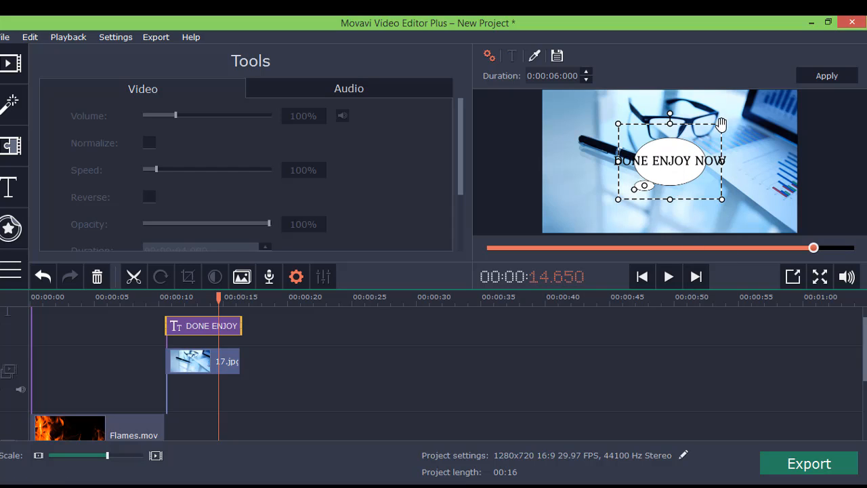
left_click_drag(721, 124, 765, 92)
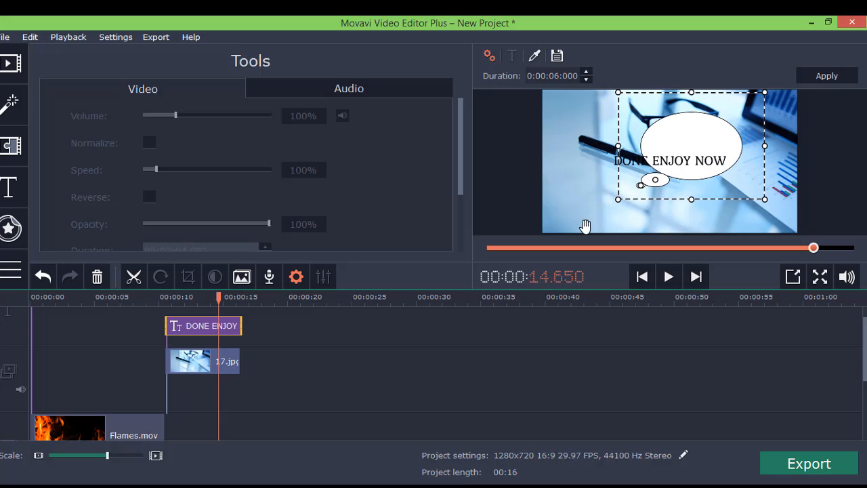
left_click_drag(615, 200, 571, 228)
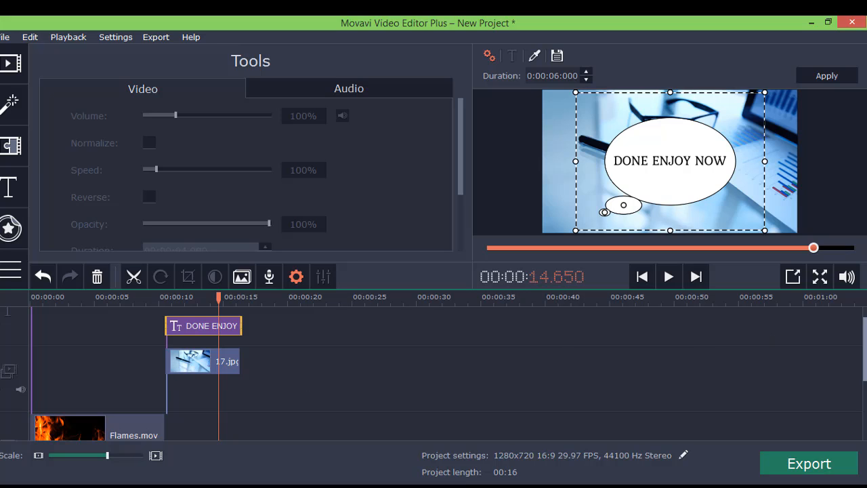
Extend the end of the Fun Times music to about 17 seconds, just past the thought-bubble scene, and play the project
scroll(350, 402, "down", 3)
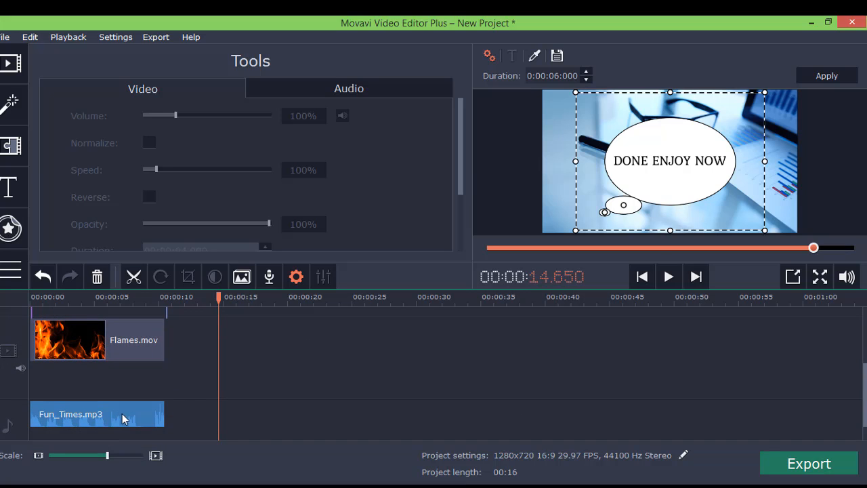
left_click(128, 414)
left_click_drag(164, 415, 249, 412)
left_click_drag(865, 391, 865, 339)
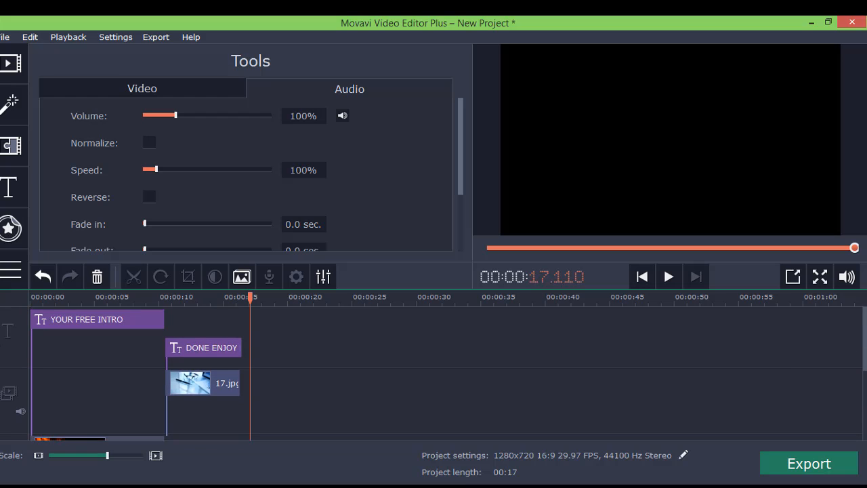
left_click(668, 277)
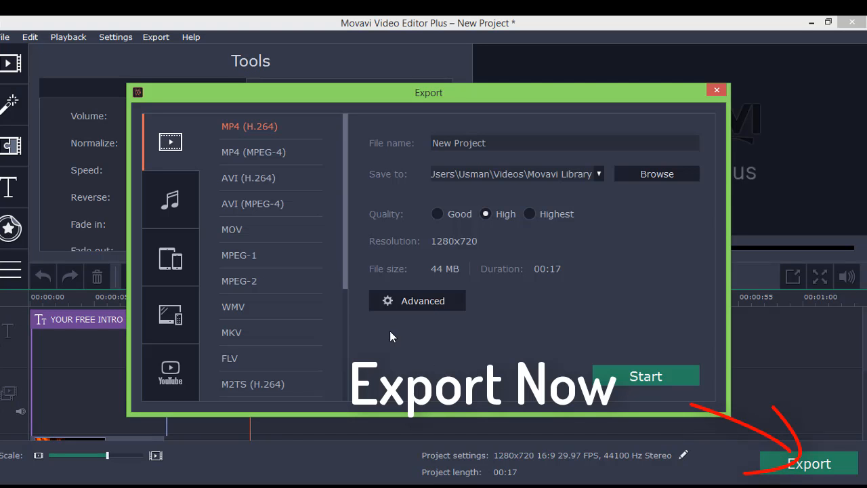
Check the advanced resolution options, keep 1280x720, and export the project as MP4 (H.264) in High quality, overwriting New Project.mp4
left_click(427, 299)
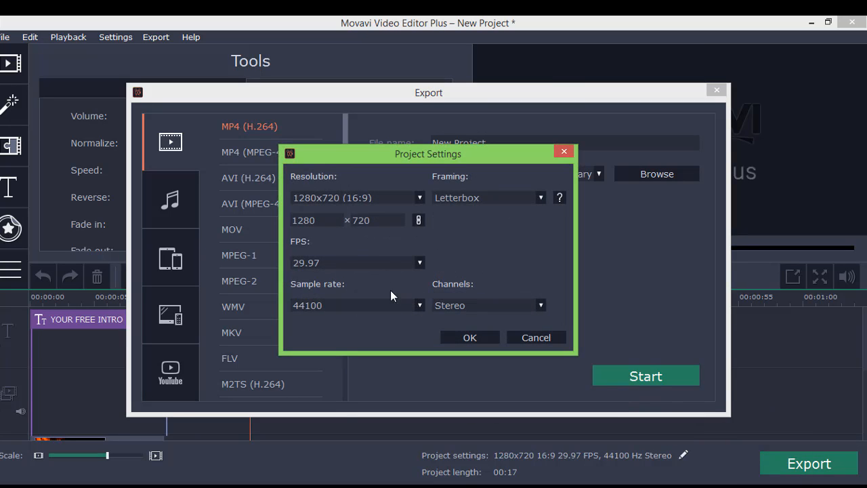
left_click(396, 197)
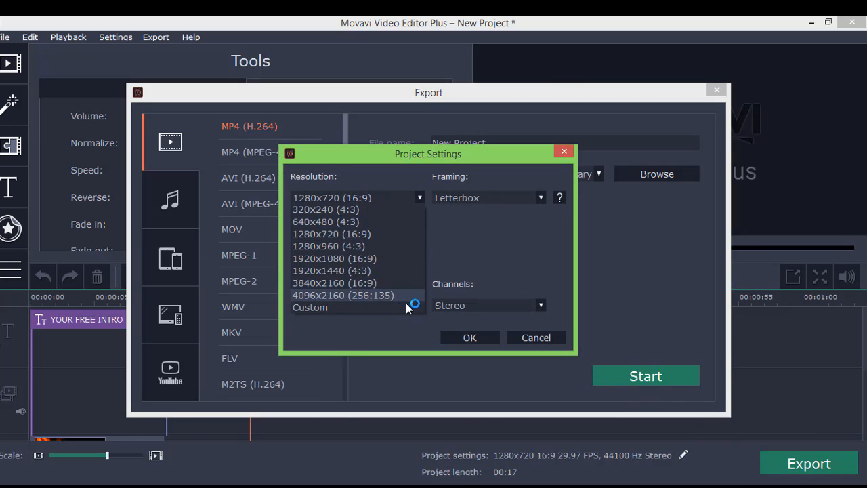
left_click(474, 337)
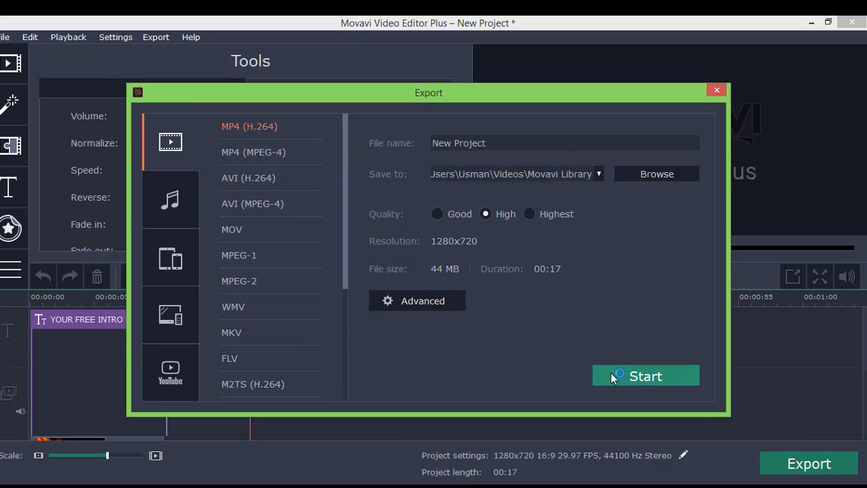
left_click(633, 377)
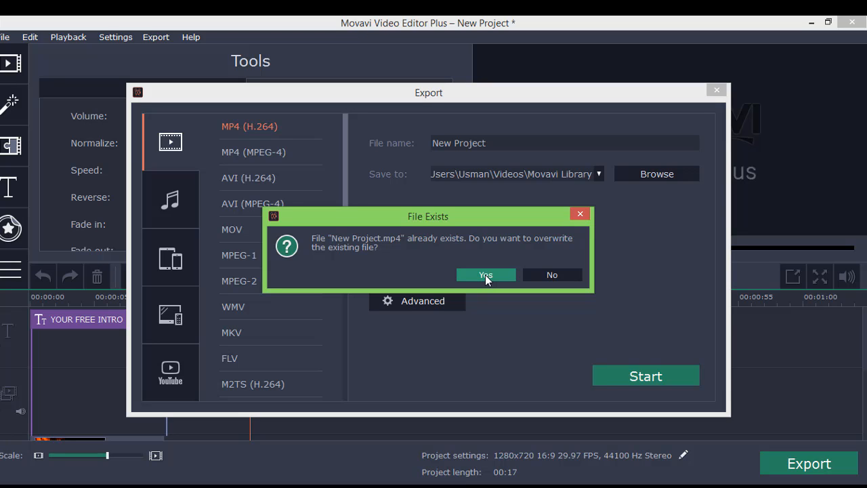
left_click(485, 274)
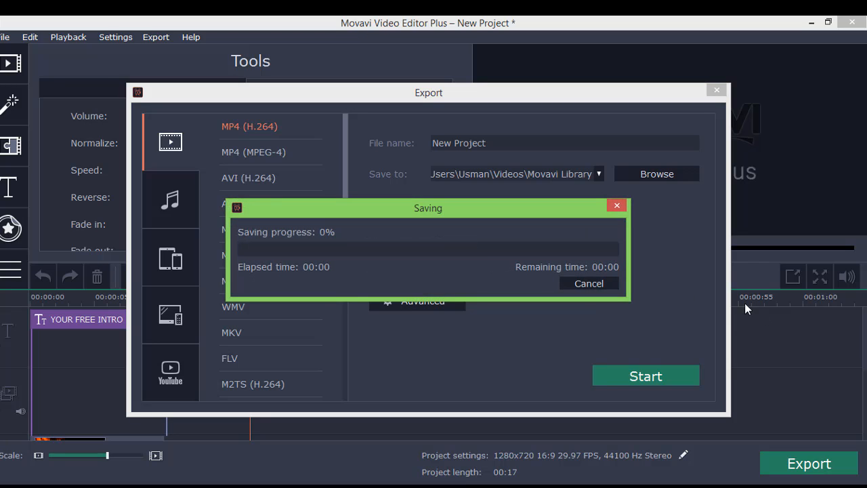